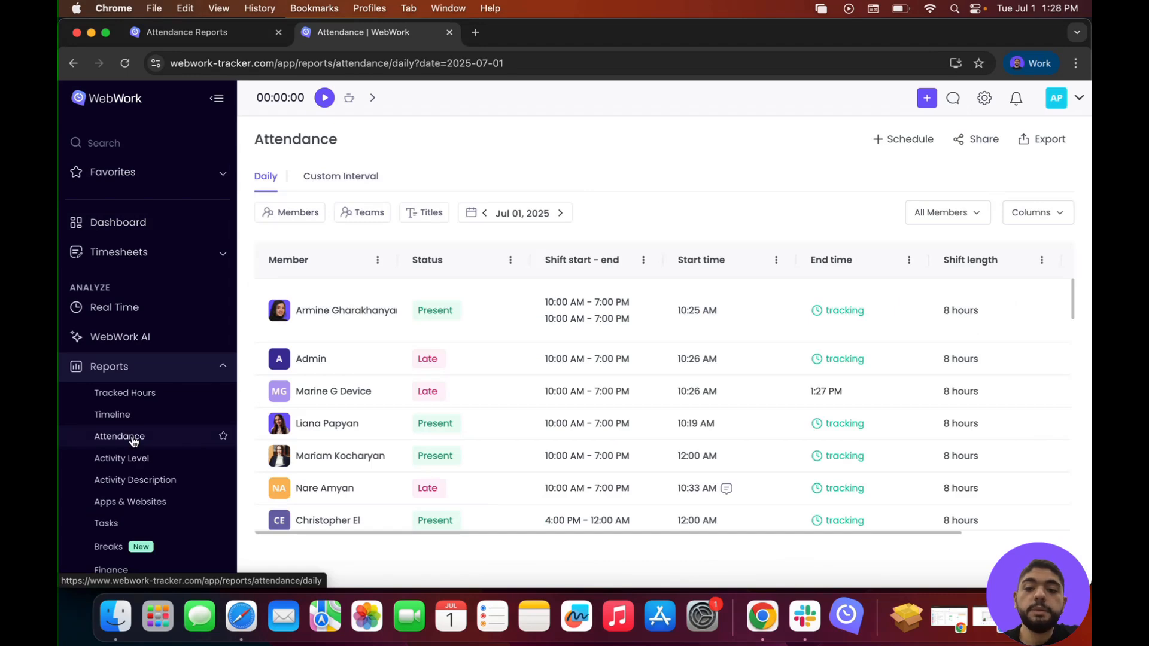
Step: Open the daily Attendance report and review the statuses available for filtering members
left_click(132, 441)
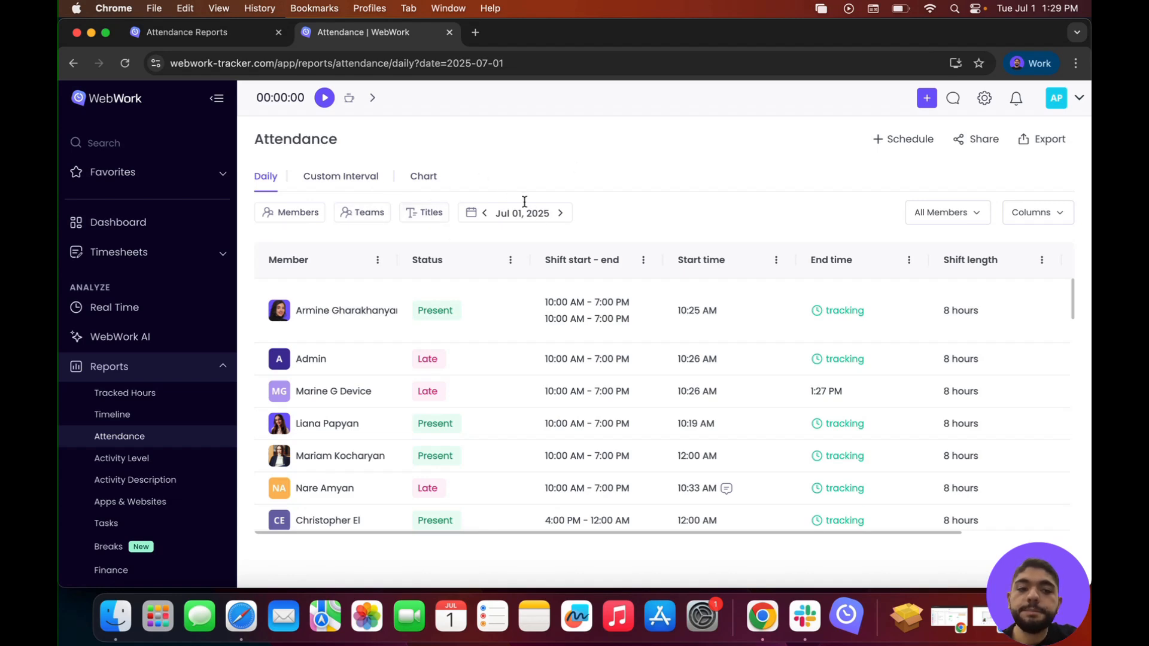
left_click(948, 209)
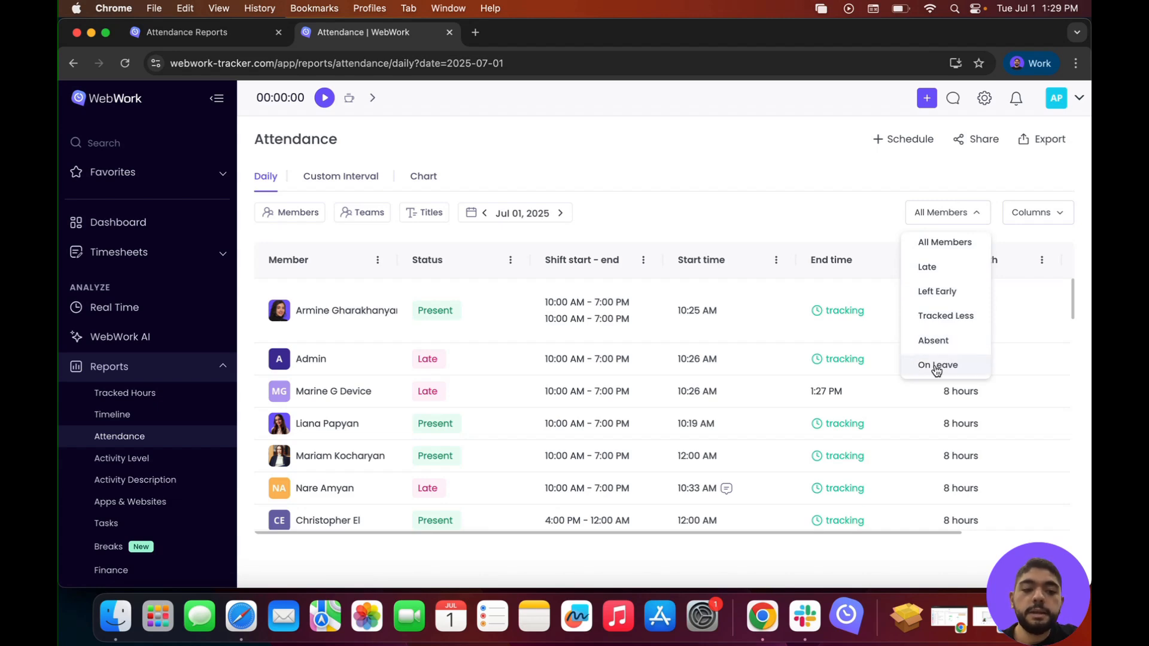
left_click(860, 229)
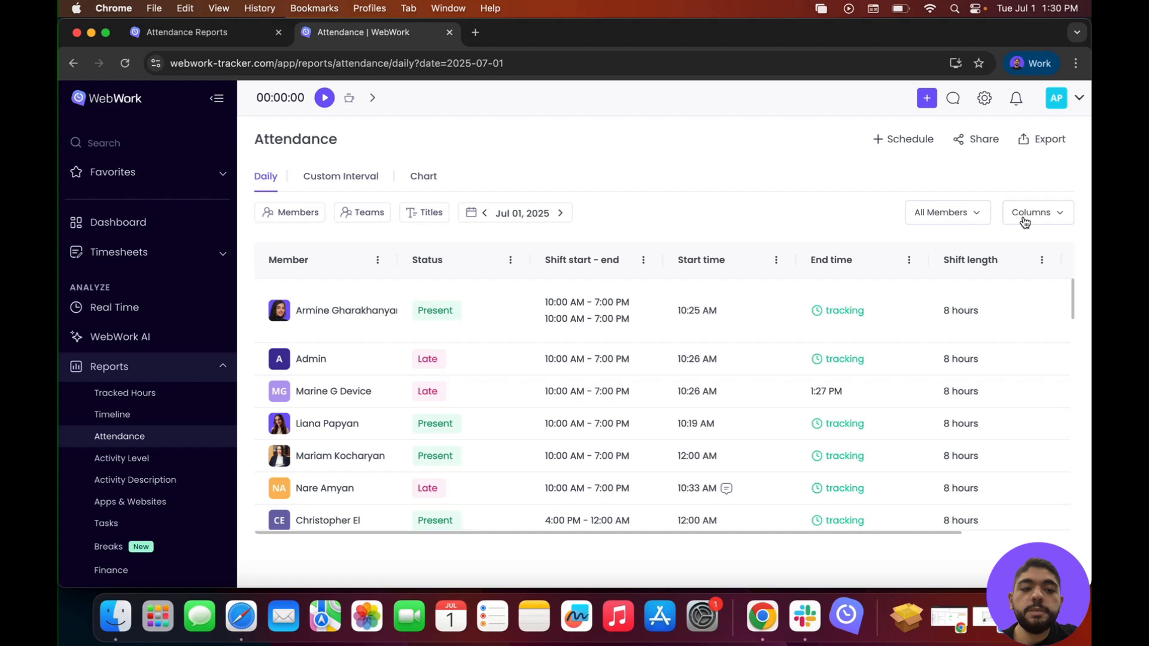
Step: Review which columns can be shown or hidden in the daily attendance table
left_click(1024, 220)
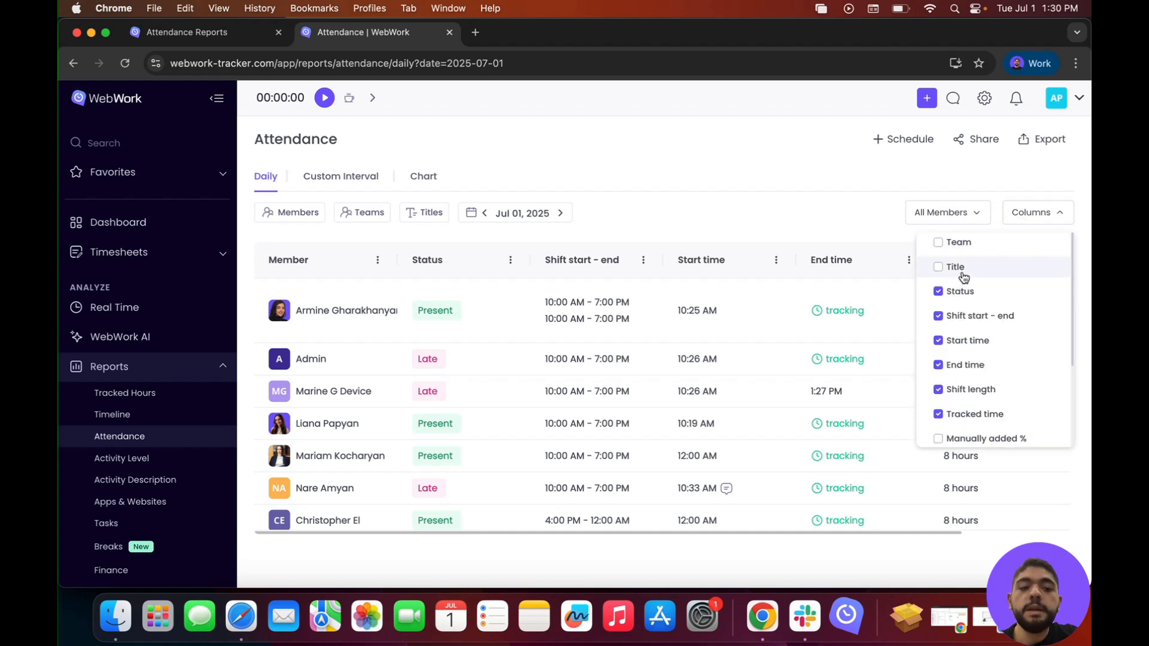
scroll(981, 293, "down", 3)
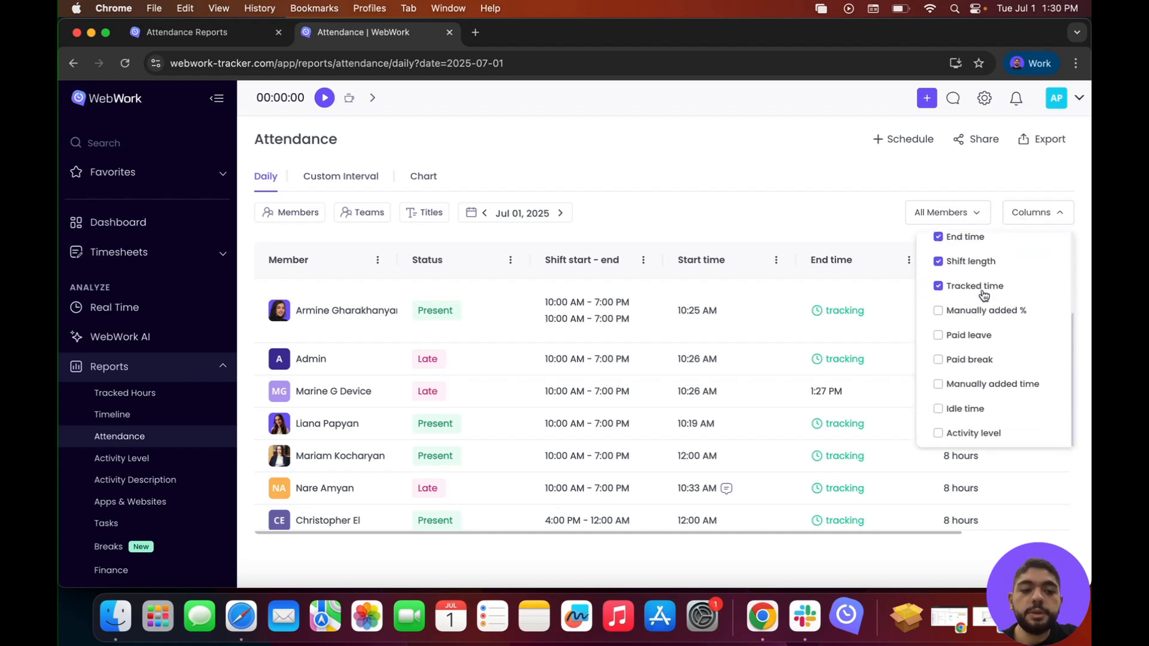
scroll(963, 290, "up", 3)
scroll(948, 284, "down", 2)
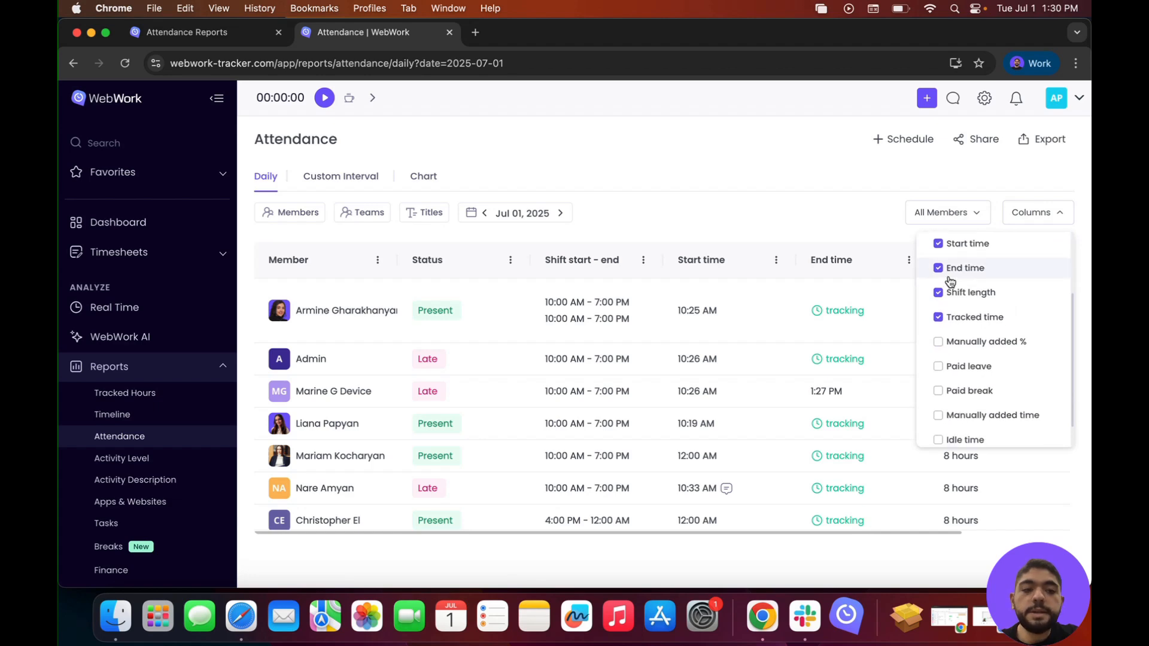
left_click(837, 212)
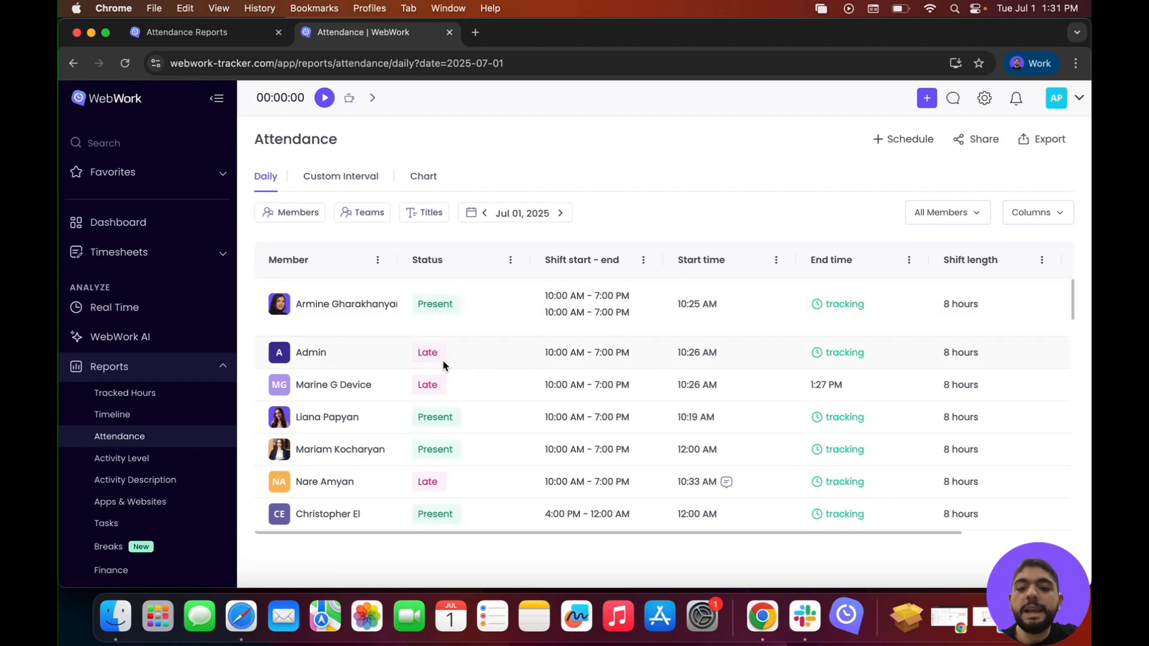
Step: Look through the day's attendance list, switch to Jun 30, 2025, and examine the statuses, shift times and tracked time
scroll(443, 366, "down", 5)
scroll(443, 367, "down", 5)
scroll(429, 414, "down", 4)
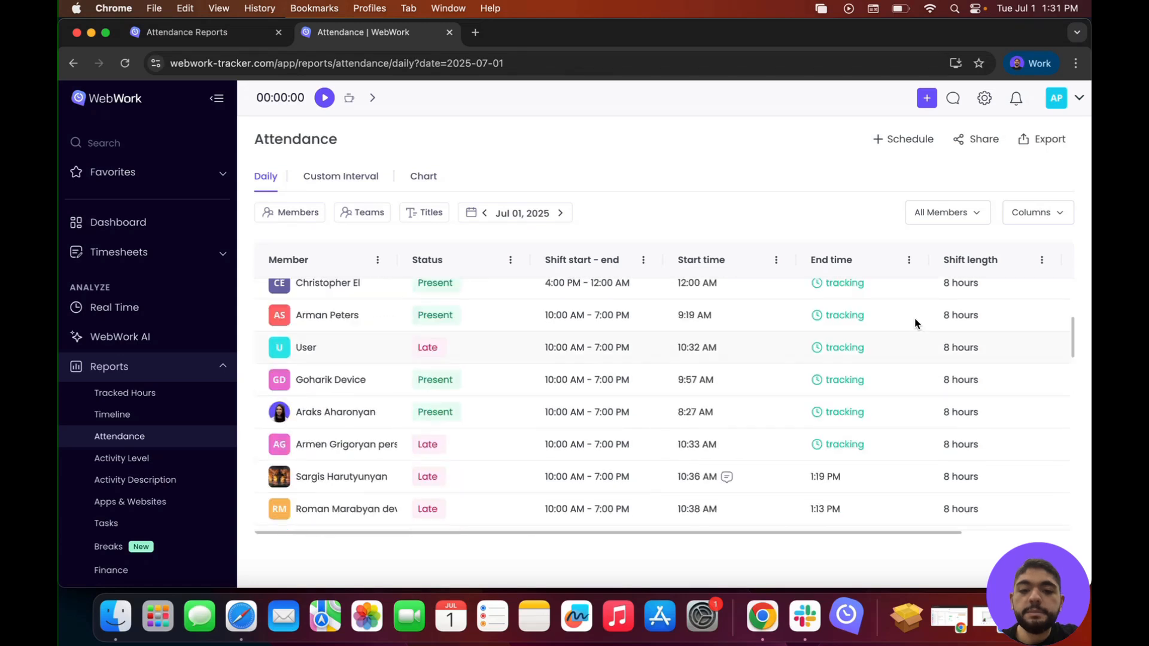
left_click(484, 213)
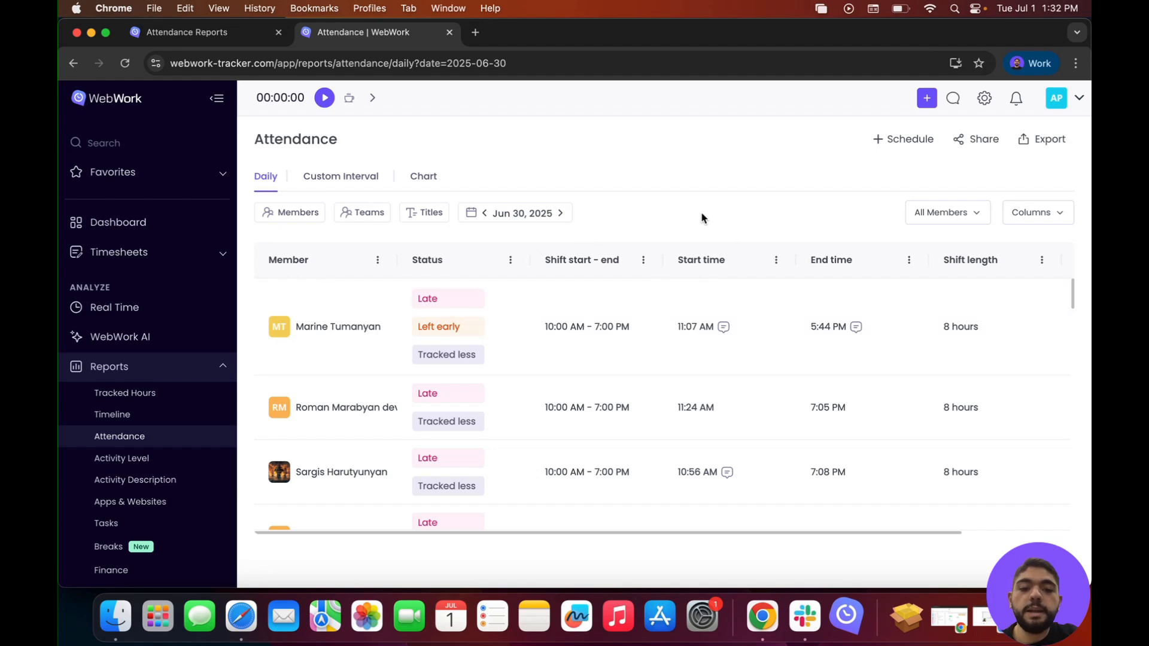
mouse_move(726, 328)
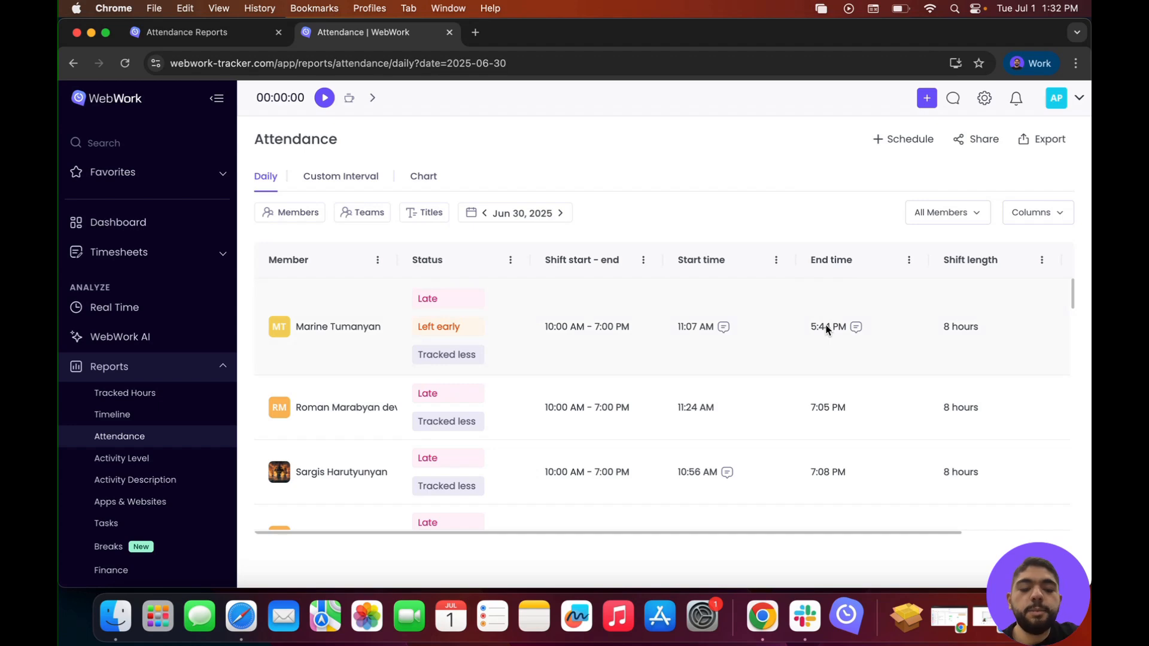
scroll(849, 326, "right", 3)
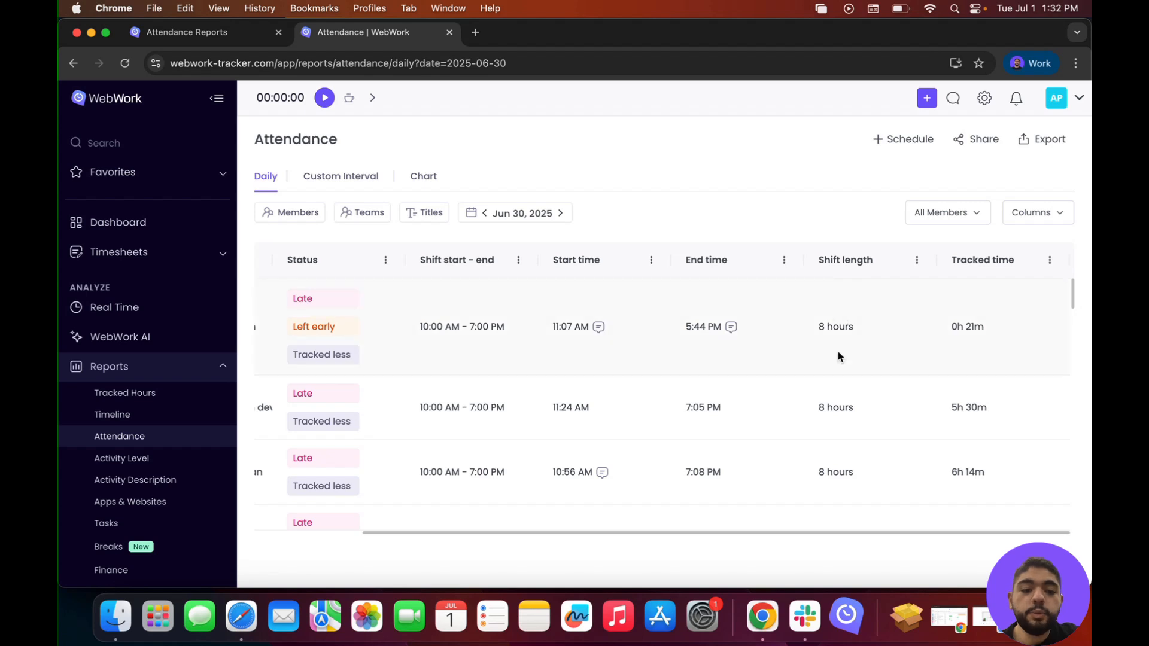
scroll(837, 356, "down", 3)
scroll(838, 355, "up", 3)
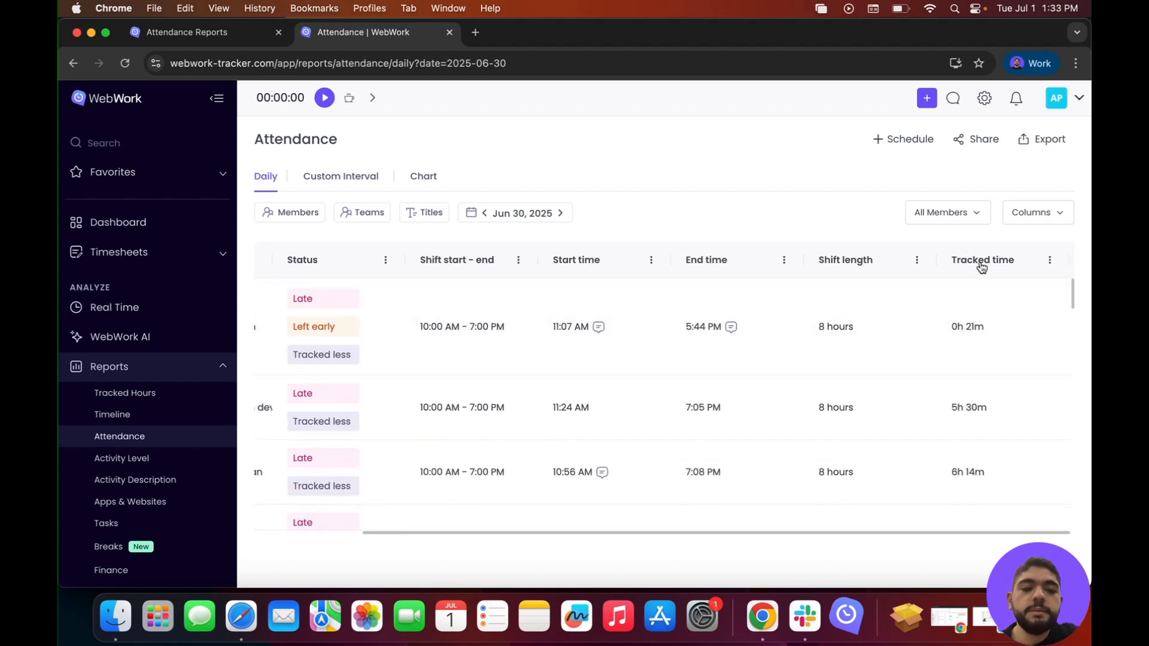
scroll(977, 371, "down", 5)
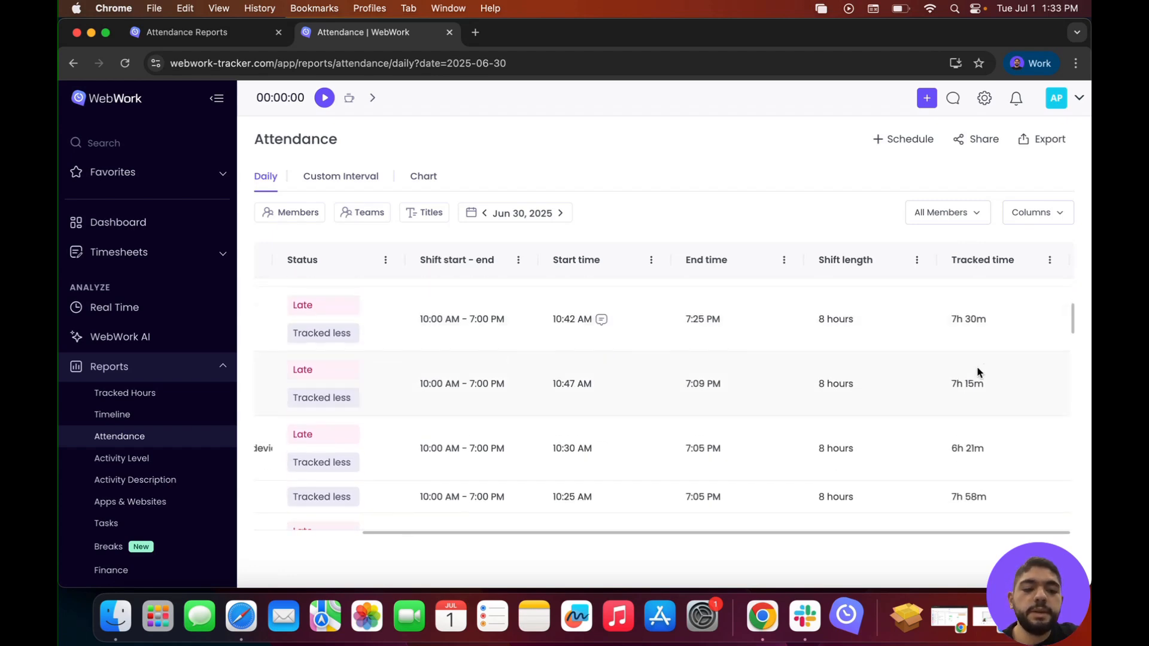
scroll(977, 372, "up", 5)
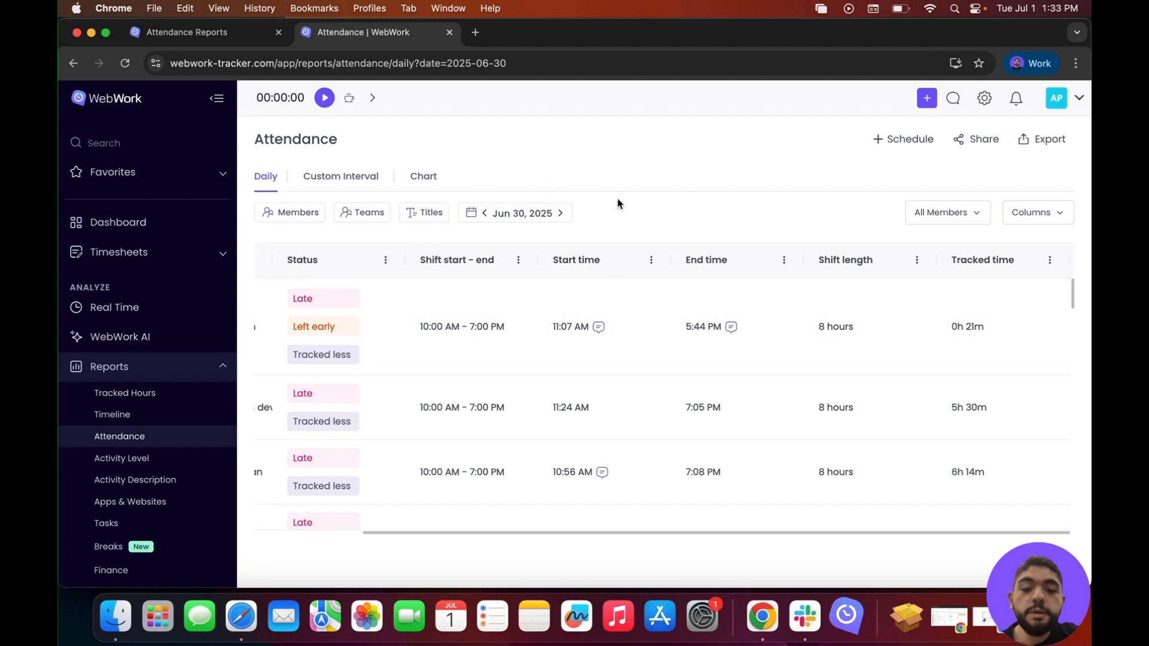
Step: Show attendance for the custom interval Jun 23, 2025 – Jun 27, 2025 and look through the members' daily hours
left_click(347, 182)
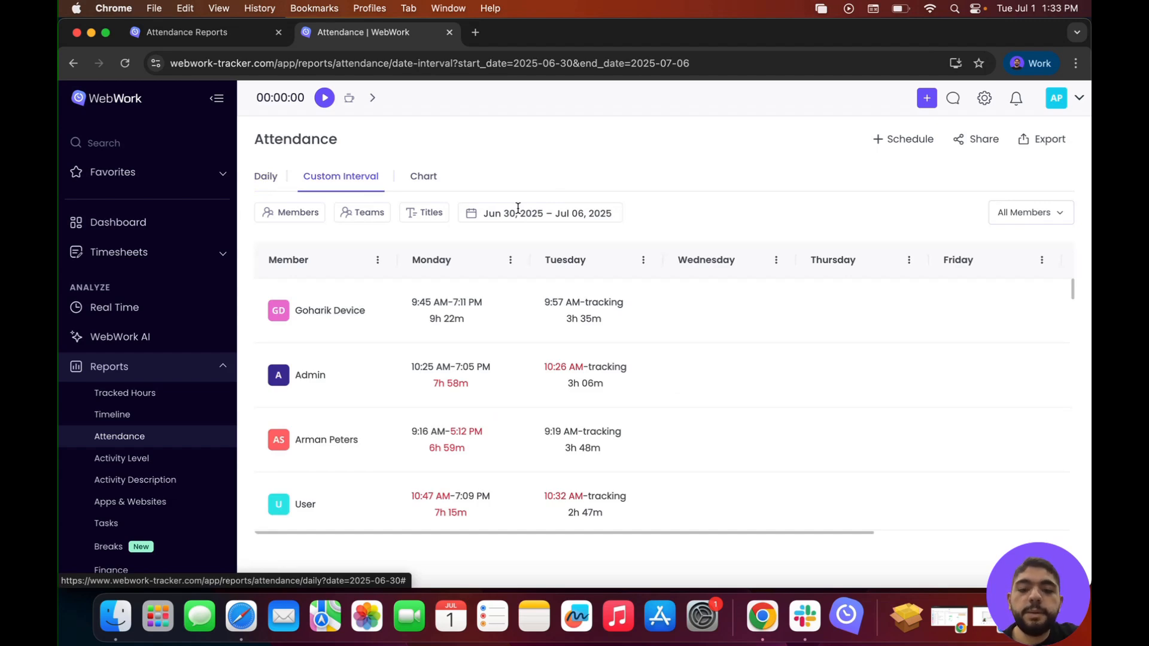
double_click(483, 214)
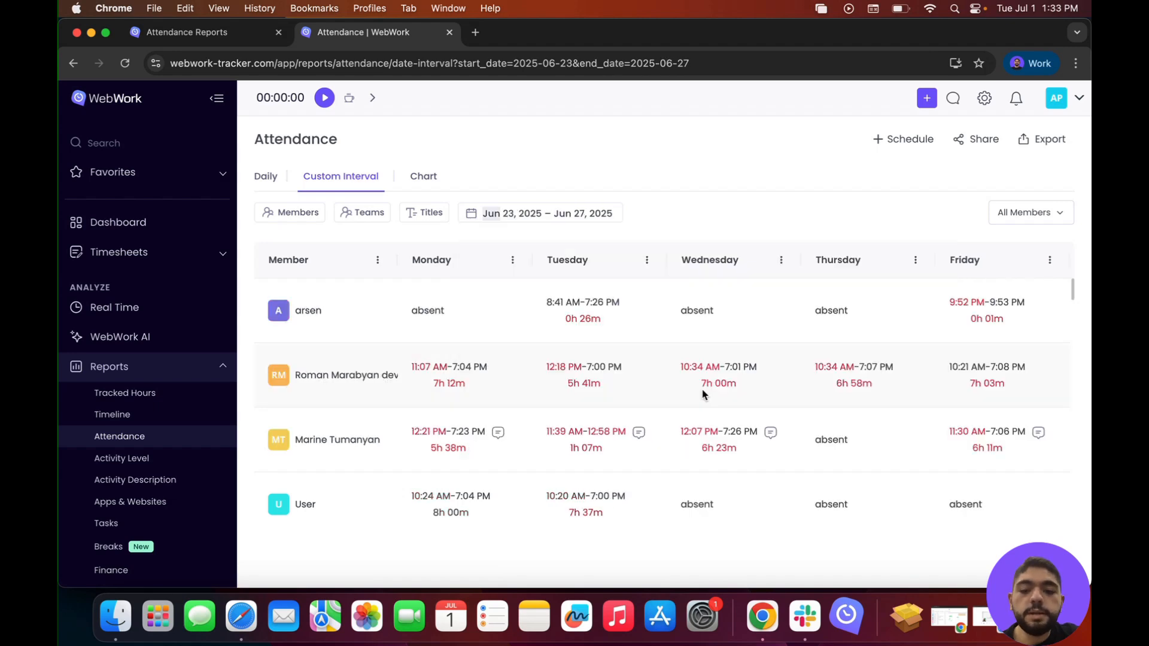
scroll(703, 393, "down", 10)
scroll(705, 393, "up", 10)
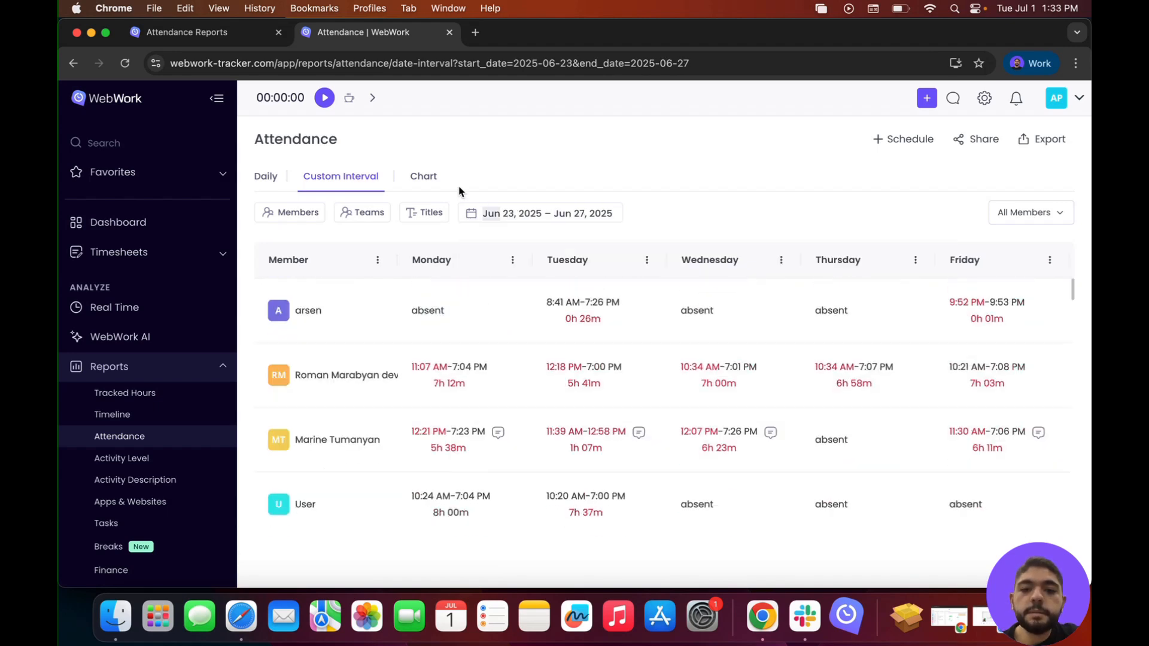
Step: Open the attendance chart and preview it in the Line, Bar, Pie and Calendar chart types
left_click(425, 177)
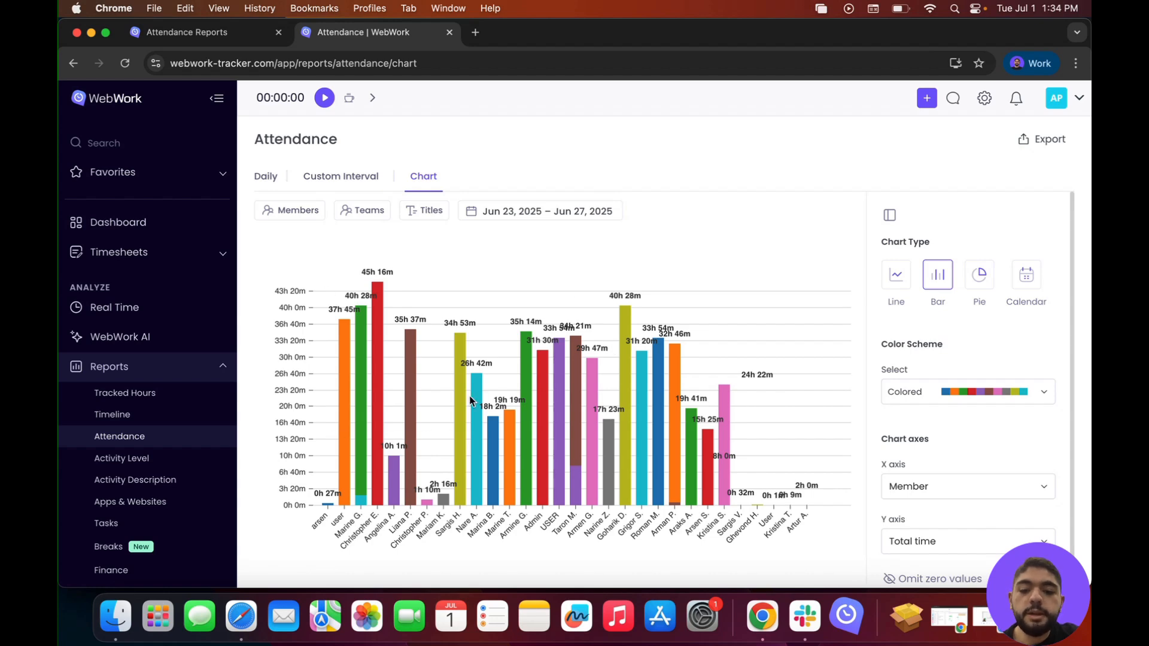
left_click(897, 275)
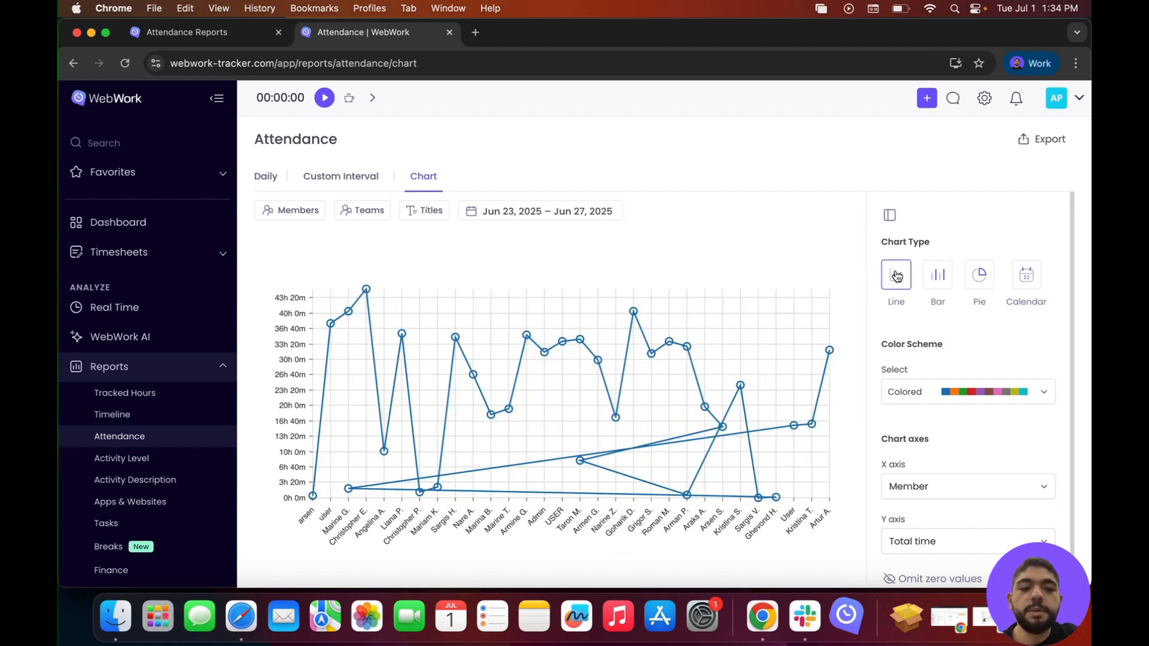
left_click(942, 274)
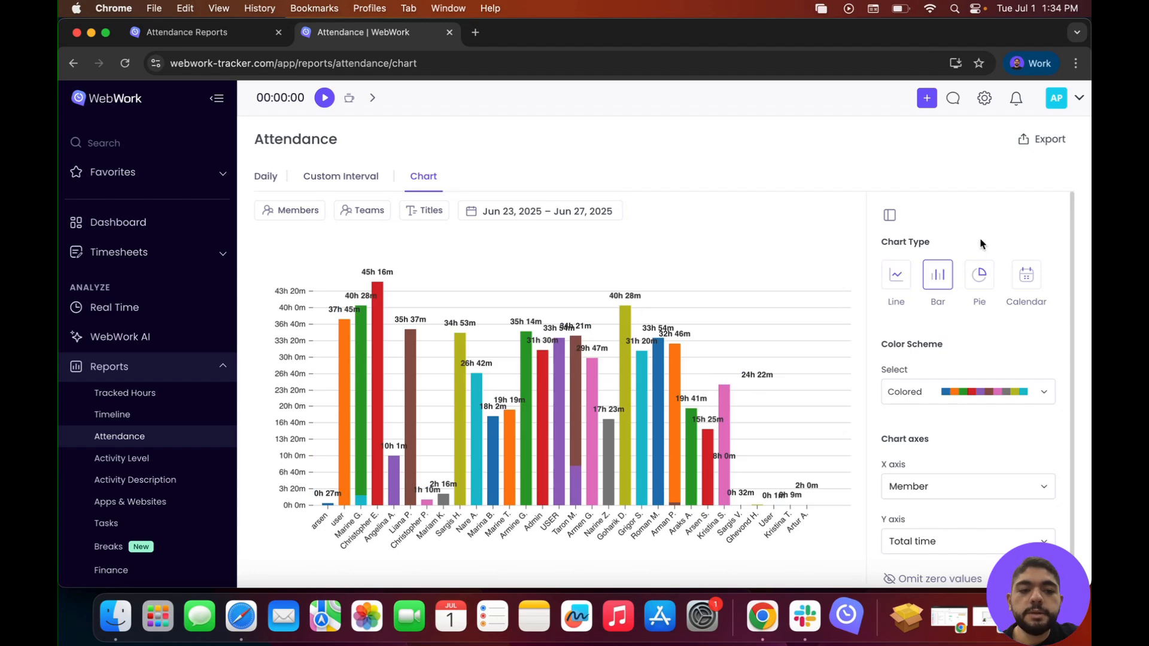
left_click(988, 270)
left_click(1020, 272)
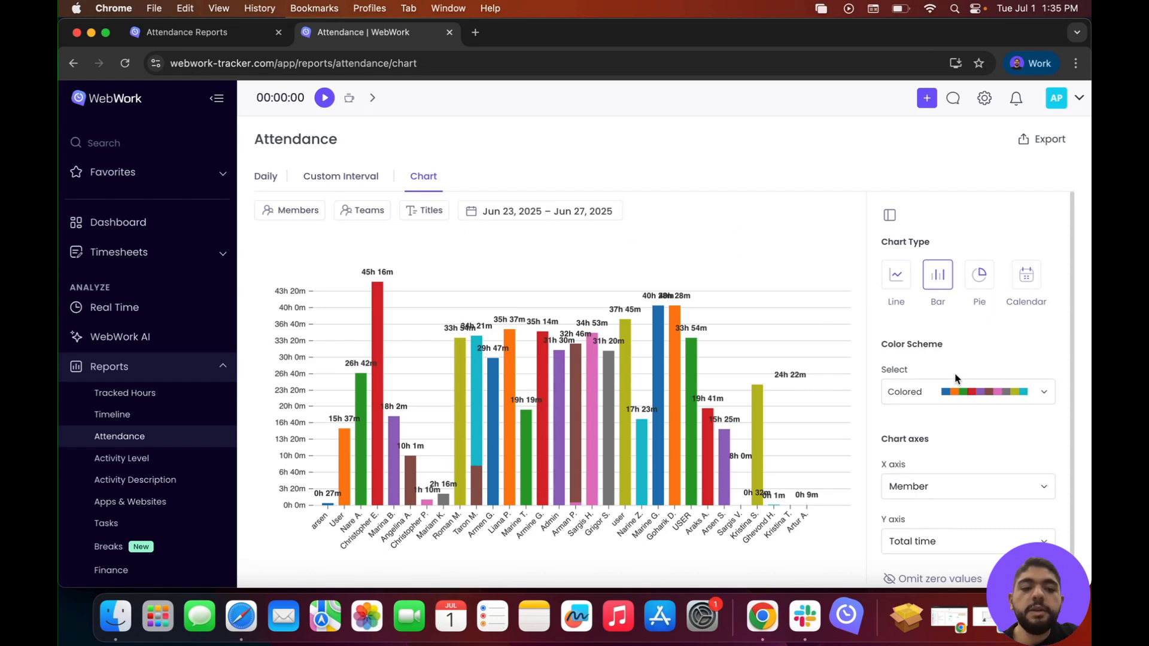
Step: Review the color schemes and Y axis options offered for the attendance bar chart
scroll(956, 379, "down", 1)
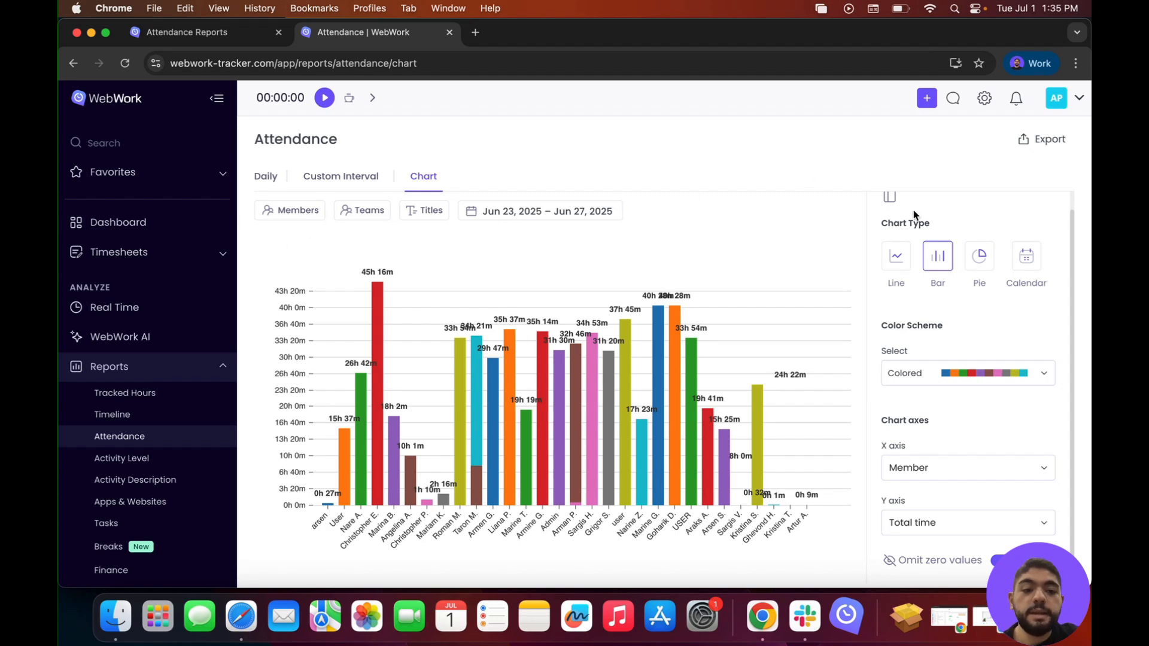
left_click(920, 367)
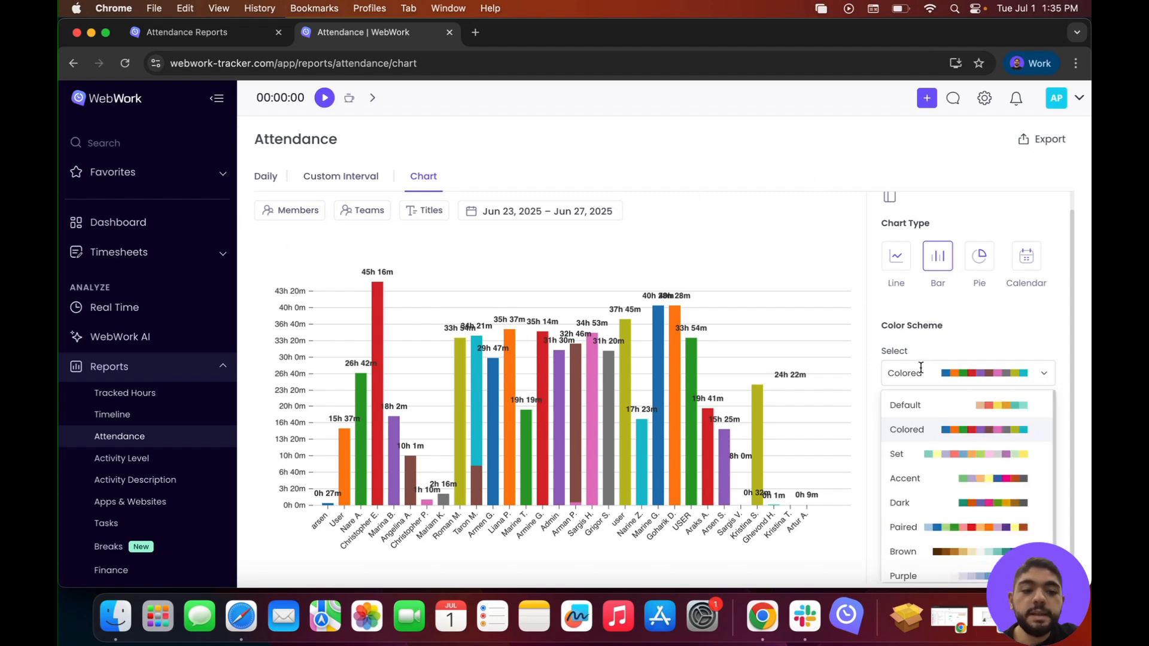
left_click(920, 367)
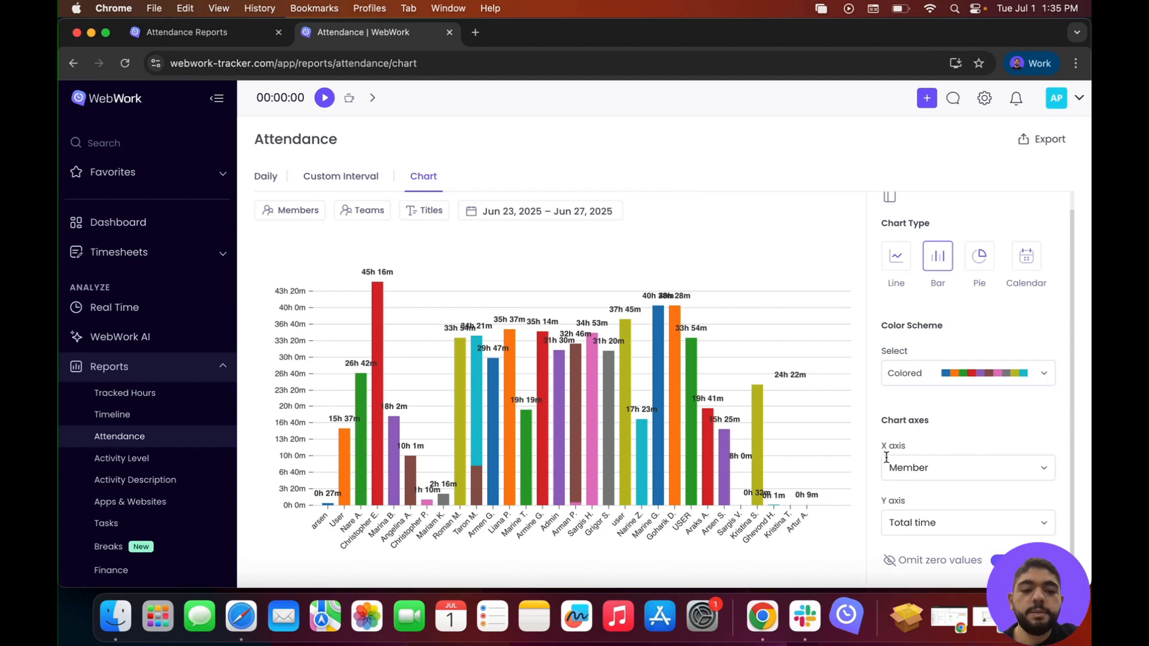
left_click(918, 520)
left_click(917, 520)
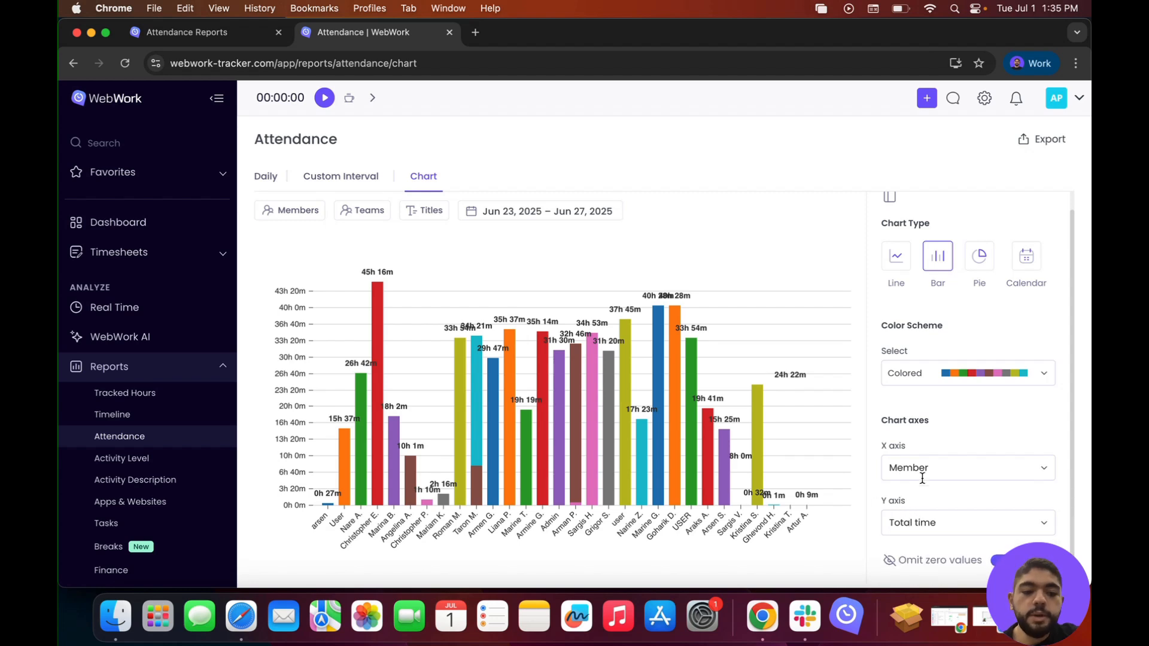
Step: Set the attendance chart's X axis to Team and its Y axis to Manual time
left_click(961, 468)
scroll(927, 522, "down", 1)
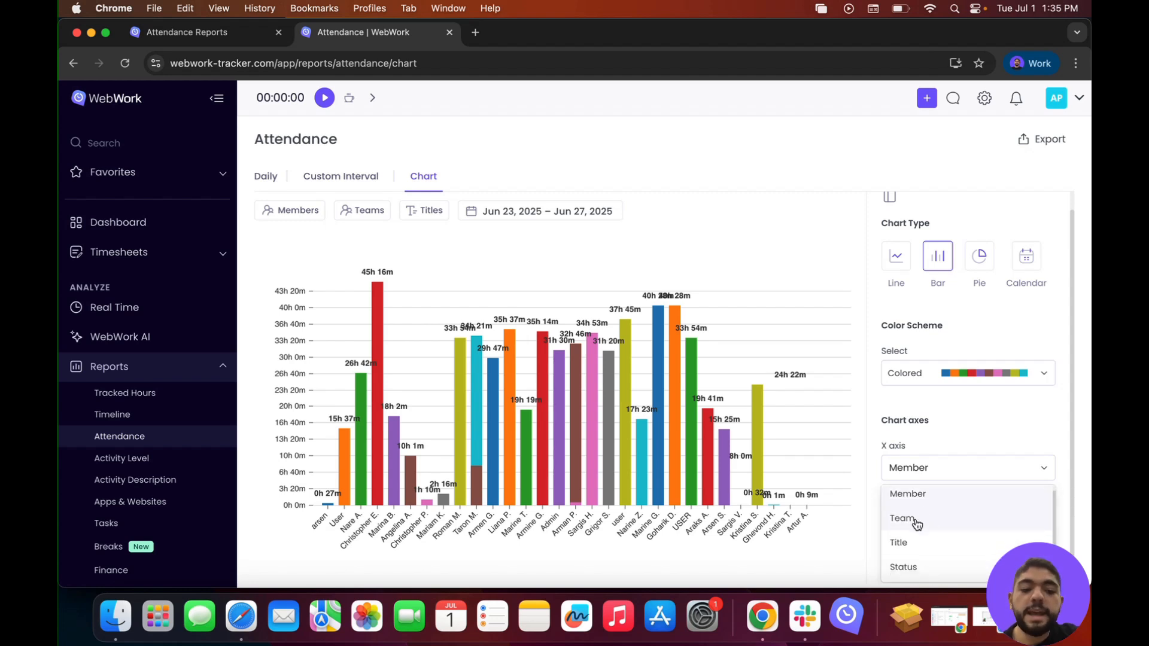
left_click(916, 521)
left_click(915, 521)
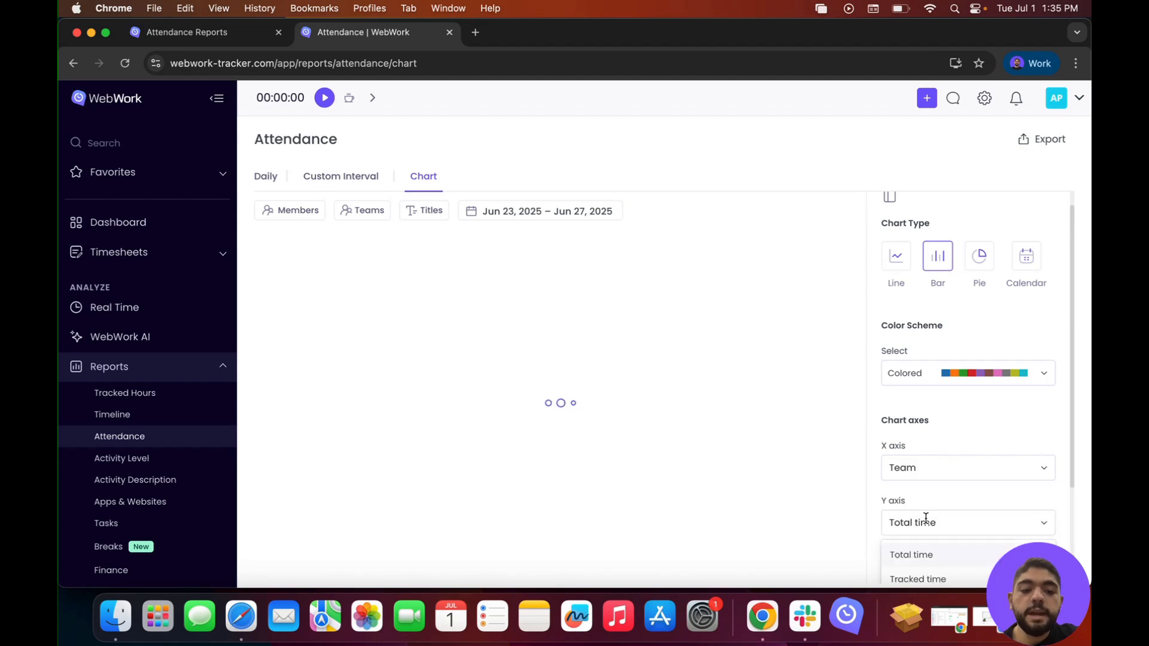
scroll(926, 522, "down", 5)
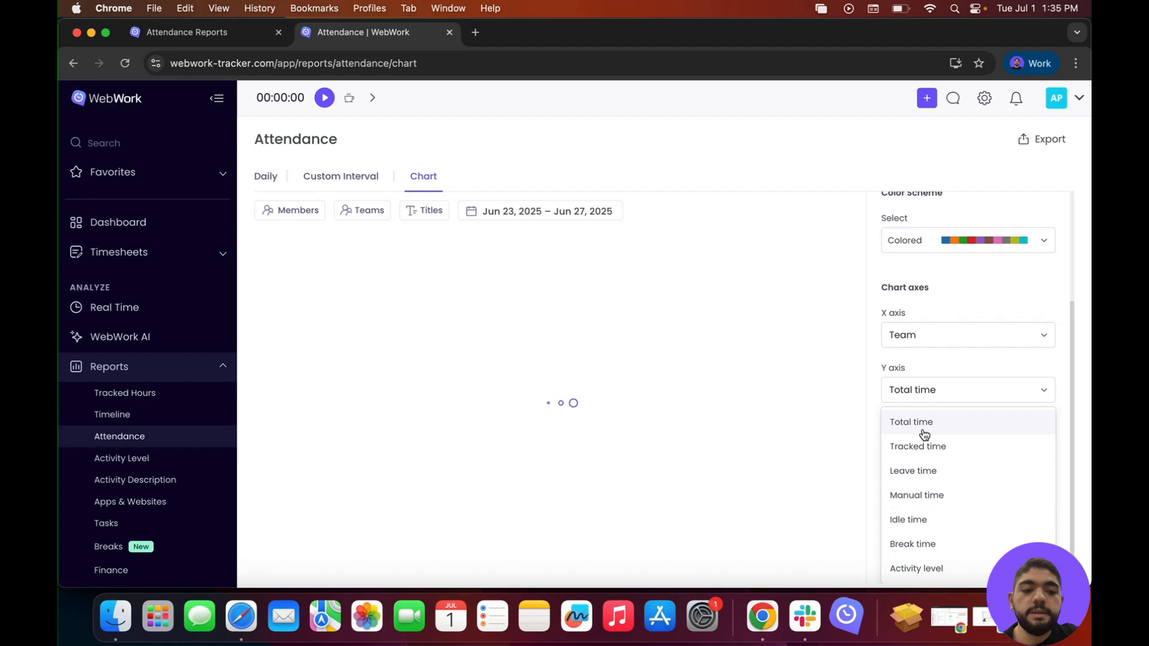
left_click(920, 496)
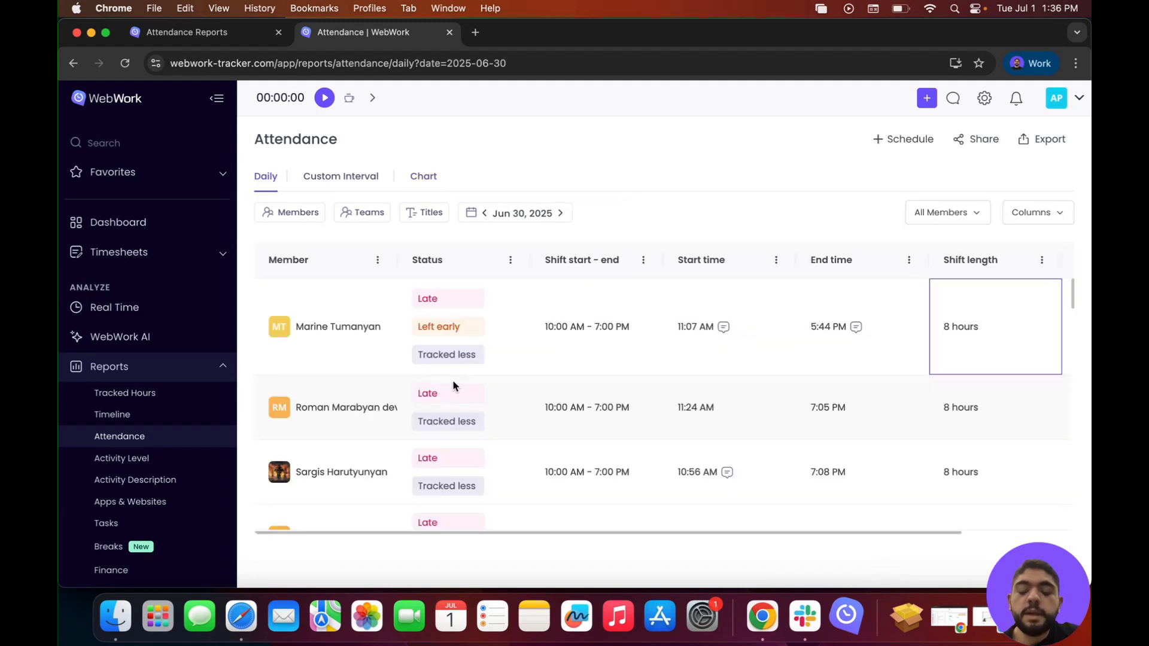
Step: Select the first four members' rows through Tracked time in the Jun 30, 2025 daily report and chart the range as grouped horizontal bars
left_click_drag(371, 355, 1013, 508)
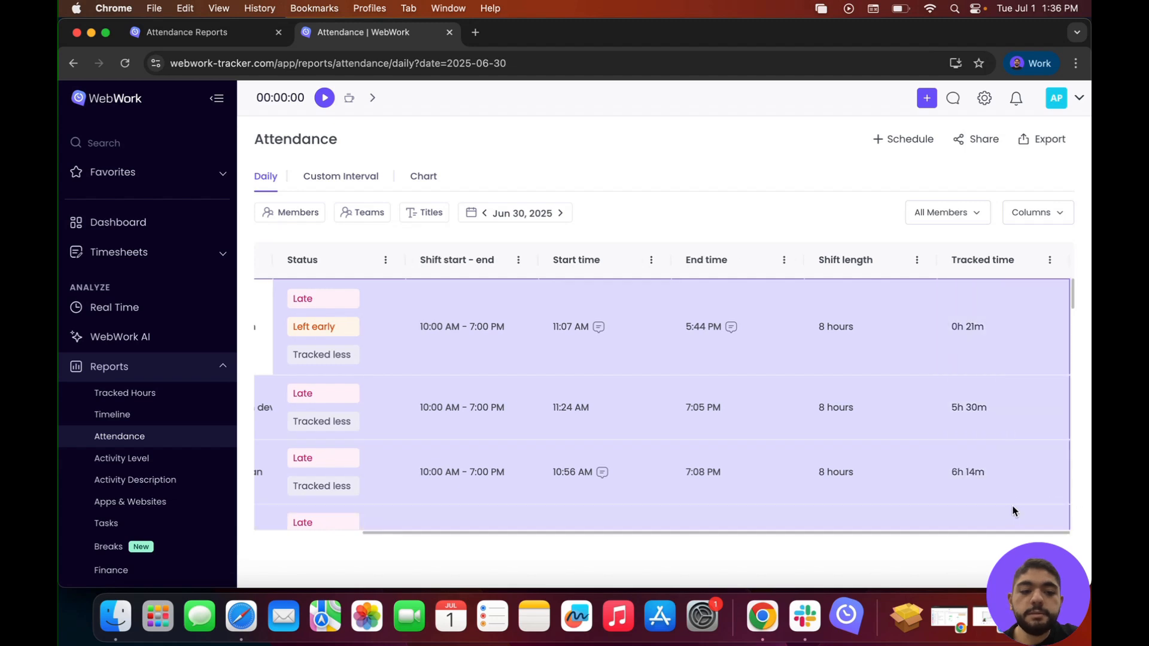
right_click(772, 390)
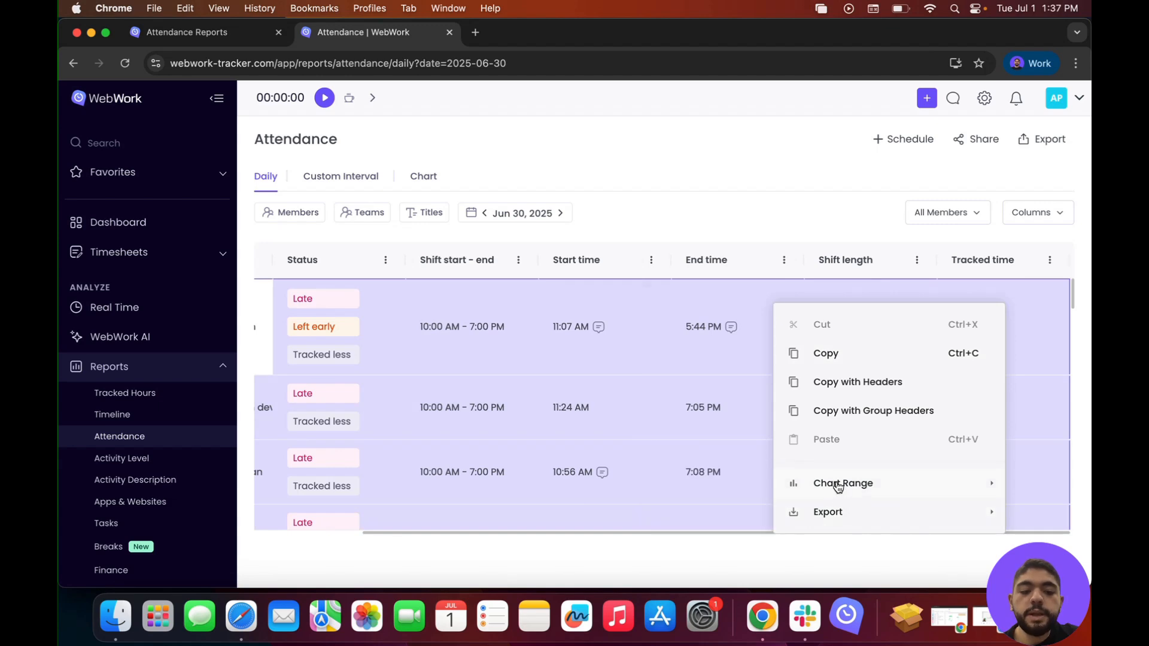
mouse_move(743, 482)
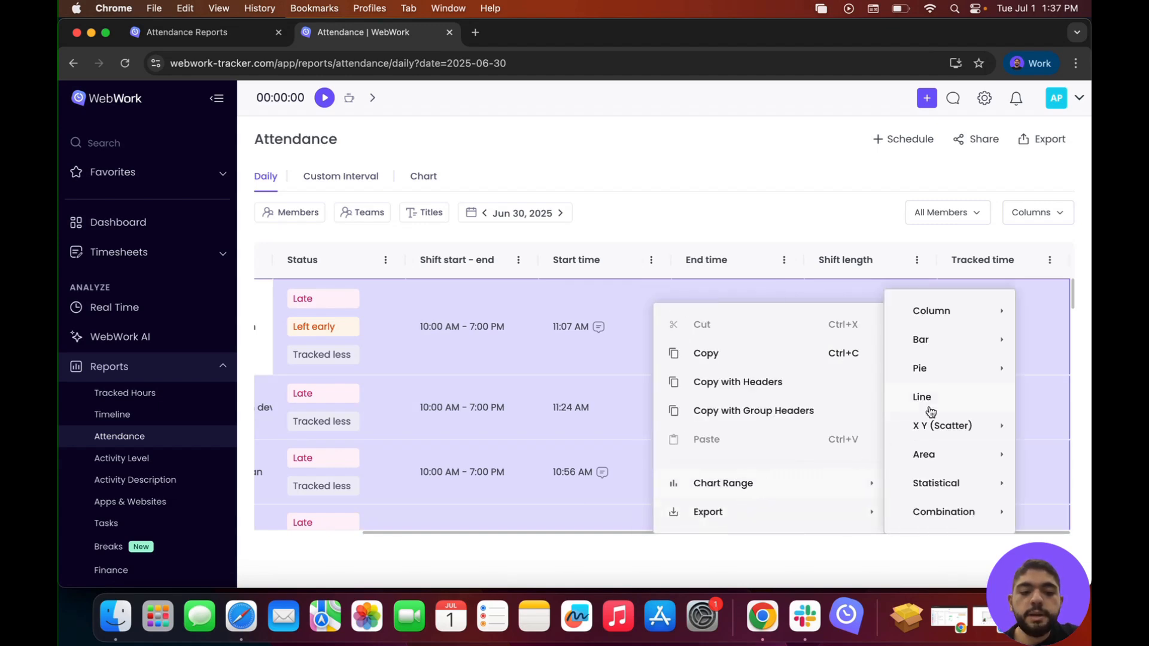
mouse_move(920, 339)
left_click(846, 351)
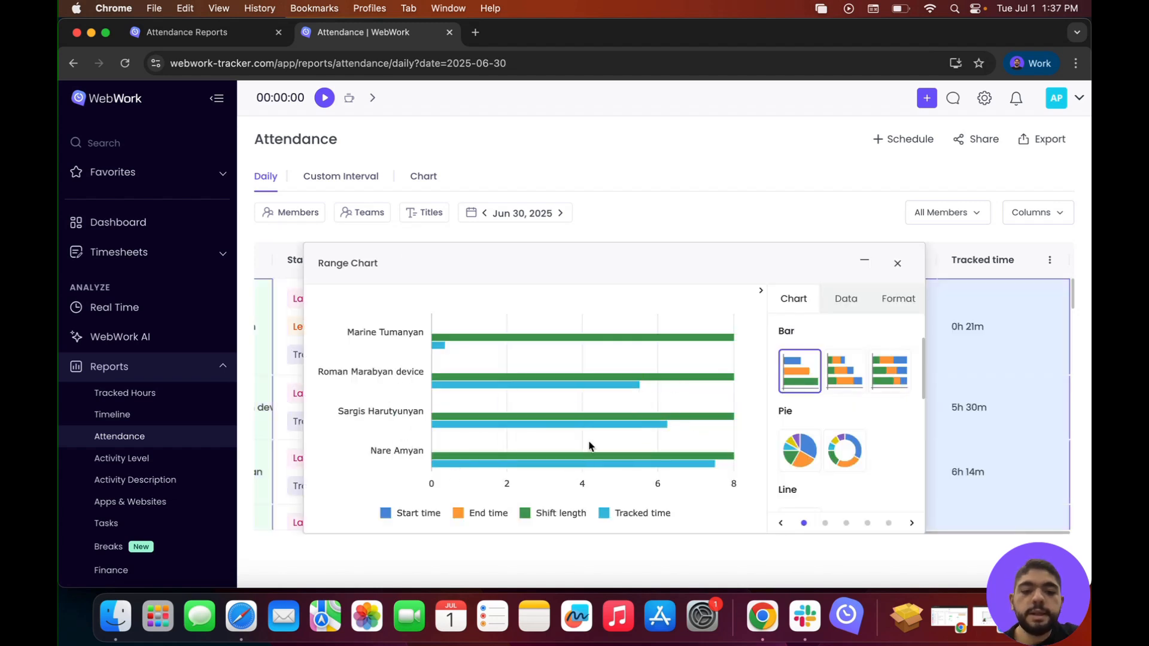
Step: Review the range chart's chart types, data categories and series, and format settings
scroll(843, 407, "down", 5)
left_click(855, 302)
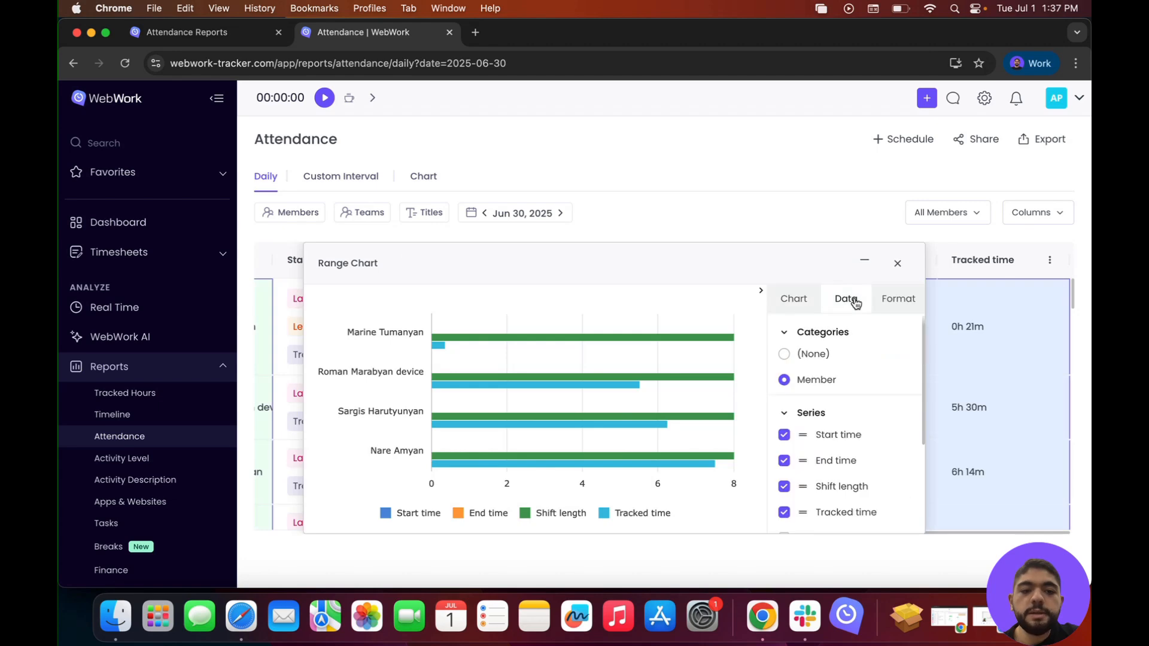
scroll(872, 386, "down", 3)
left_click(885, 300)
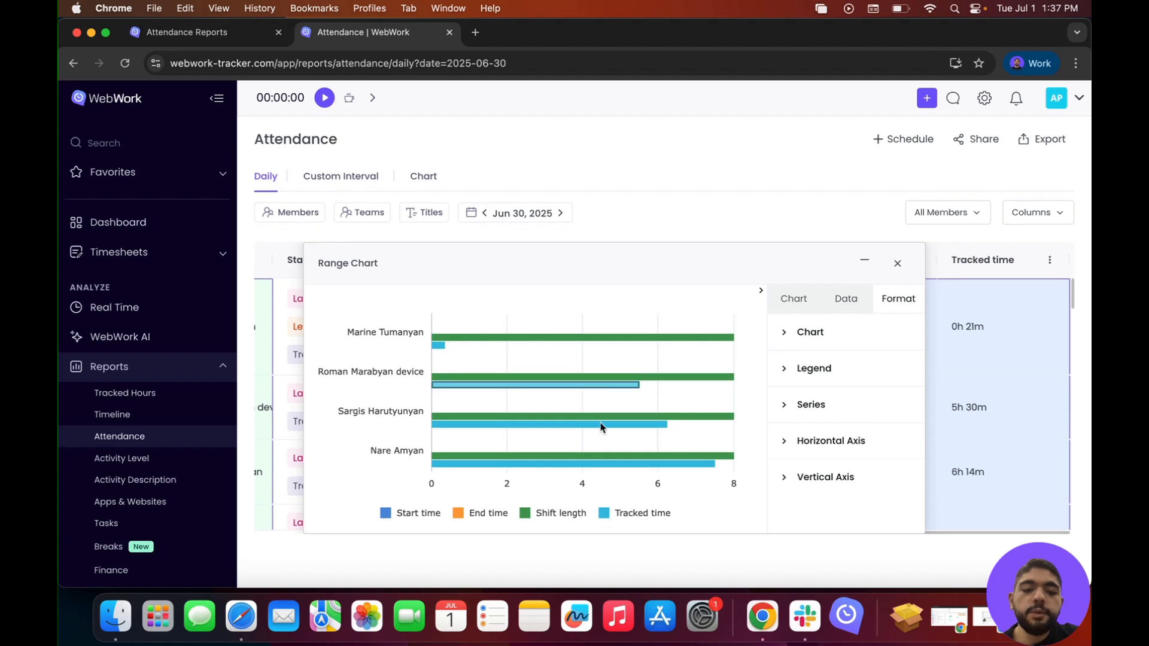
Step: Check the export formats offered for the Jun 30, 2025 daily attendance report and copy the report's share link
left_click(761, 290)
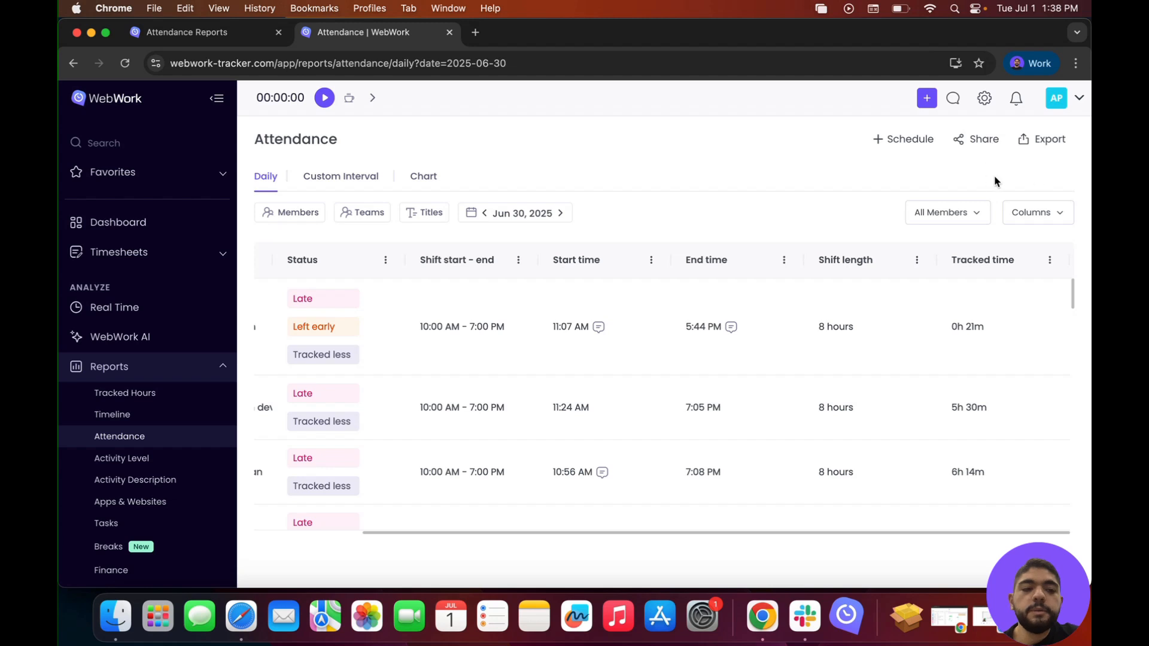
left_click(1042, 141)
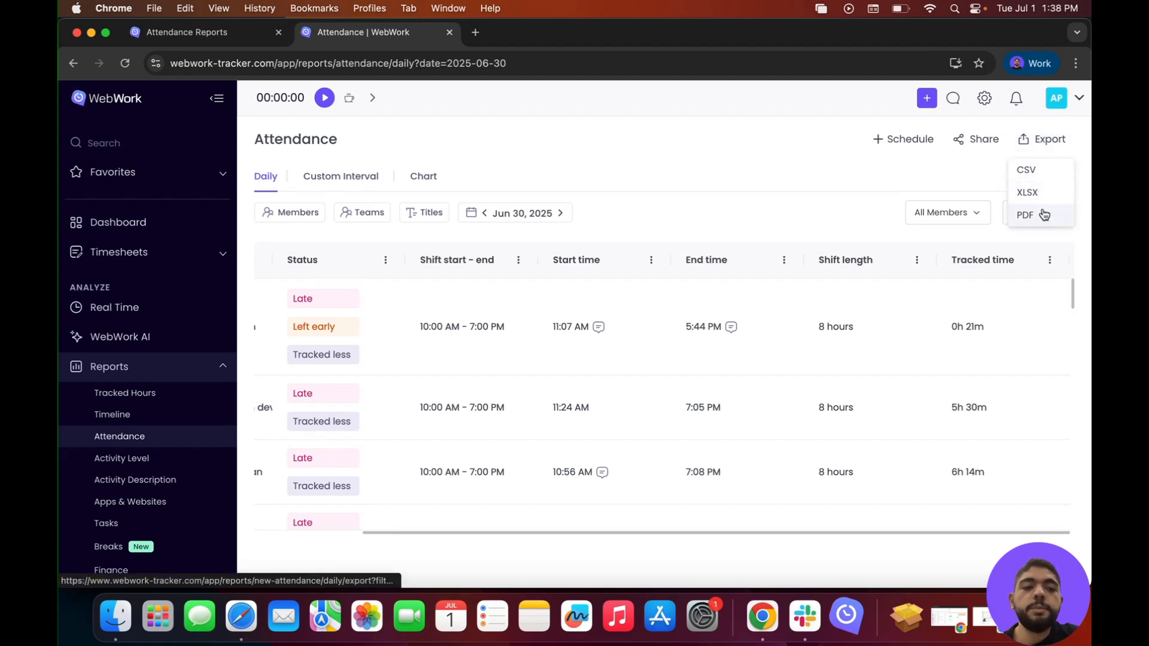
left_click(993, 145)
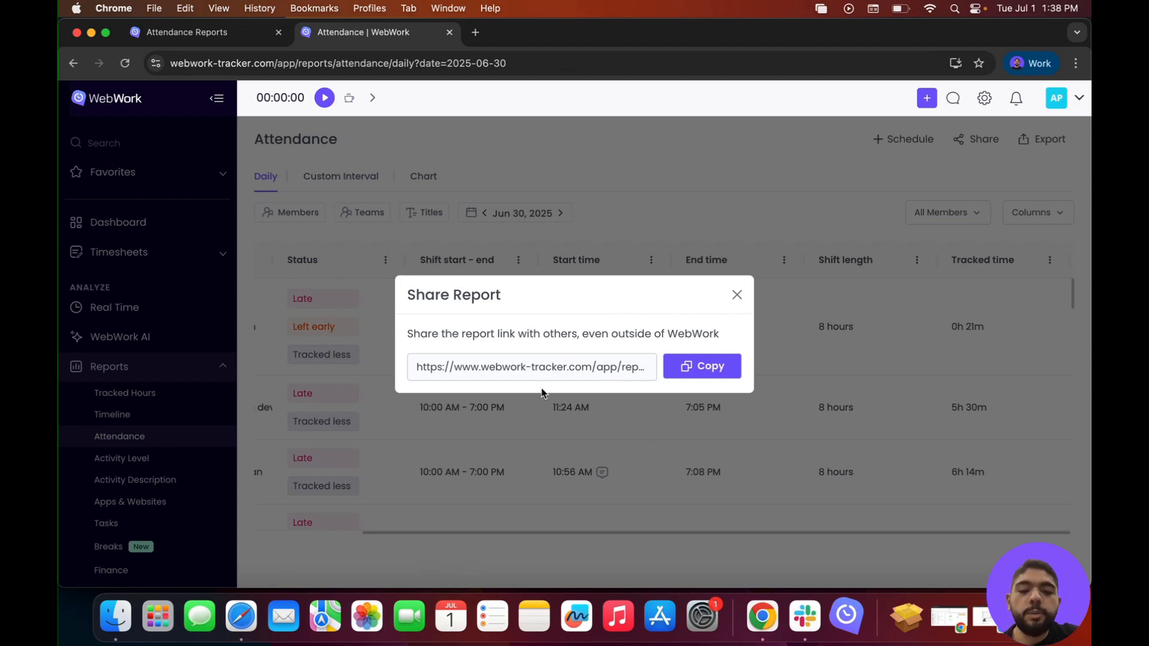
left_click(694, 365)
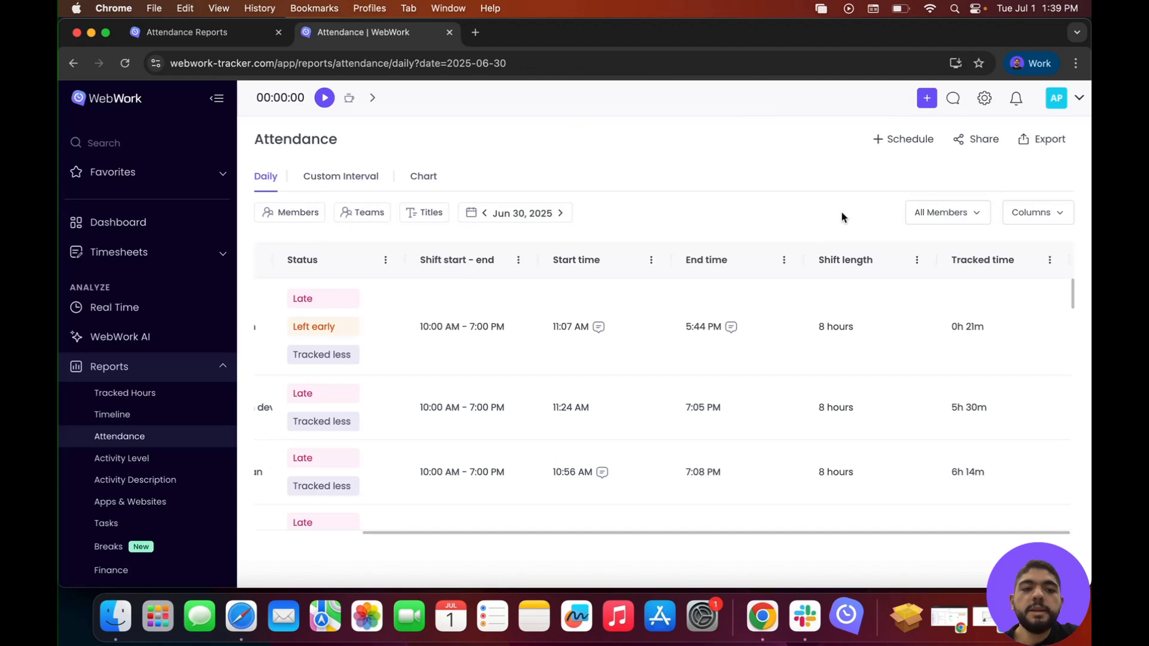
Step: Open the scheduling form for the daily attendance report and review its file type, columns, date frequency, report period and time options
left_click(888, 139)
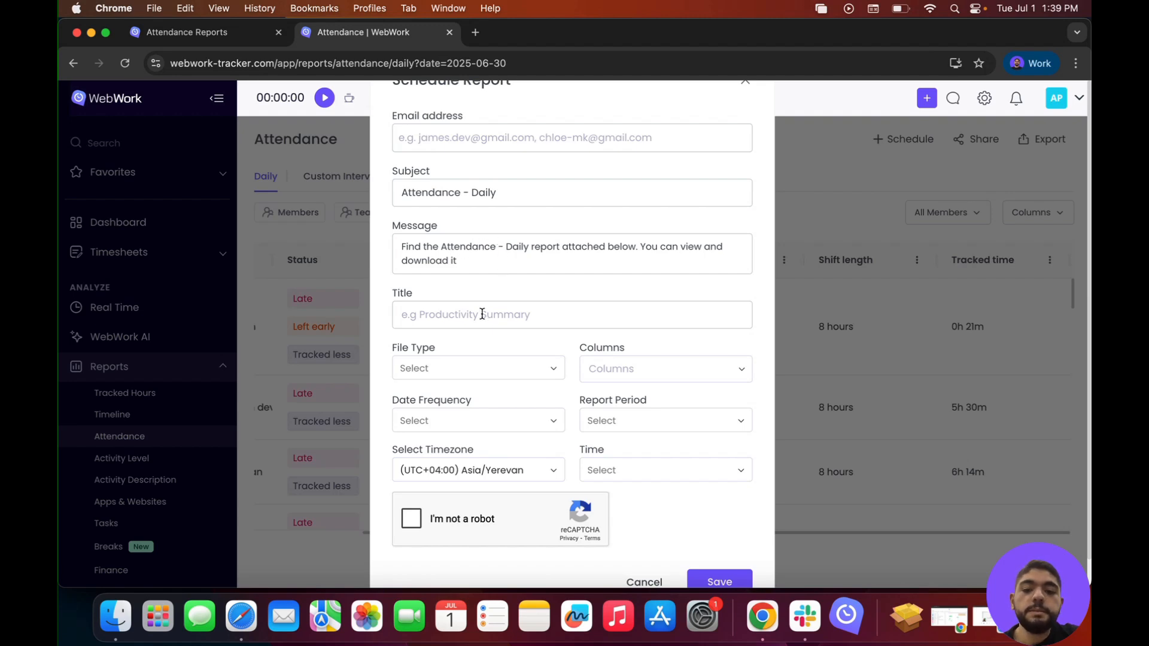
left_click(485, 367)
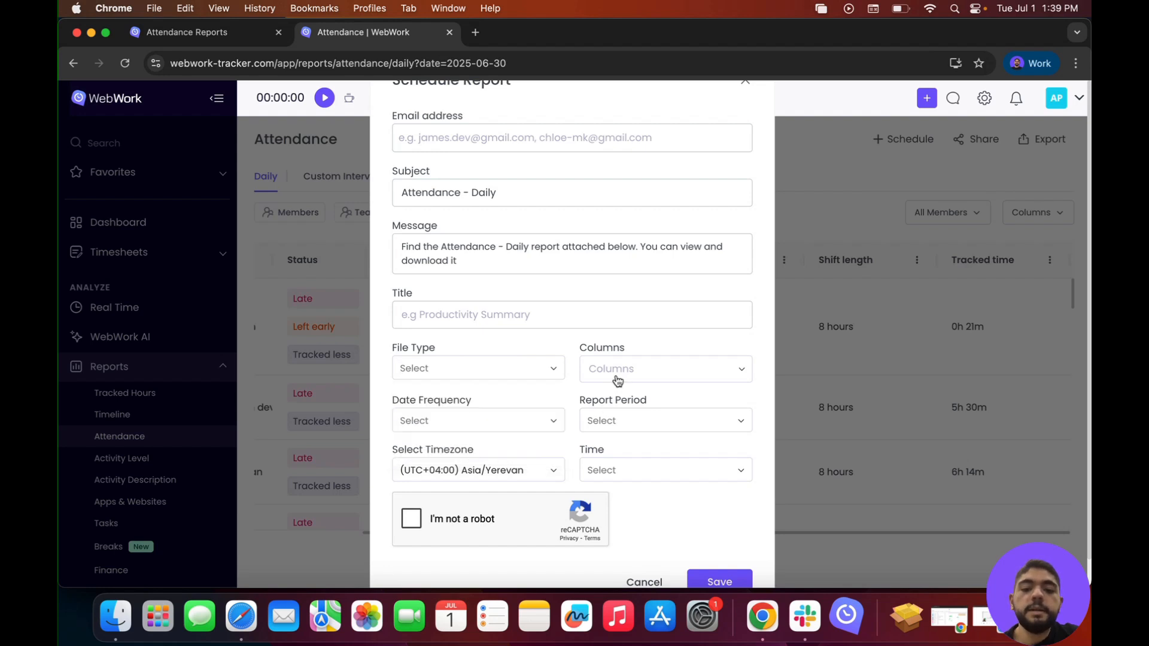
left_click(586, 384)
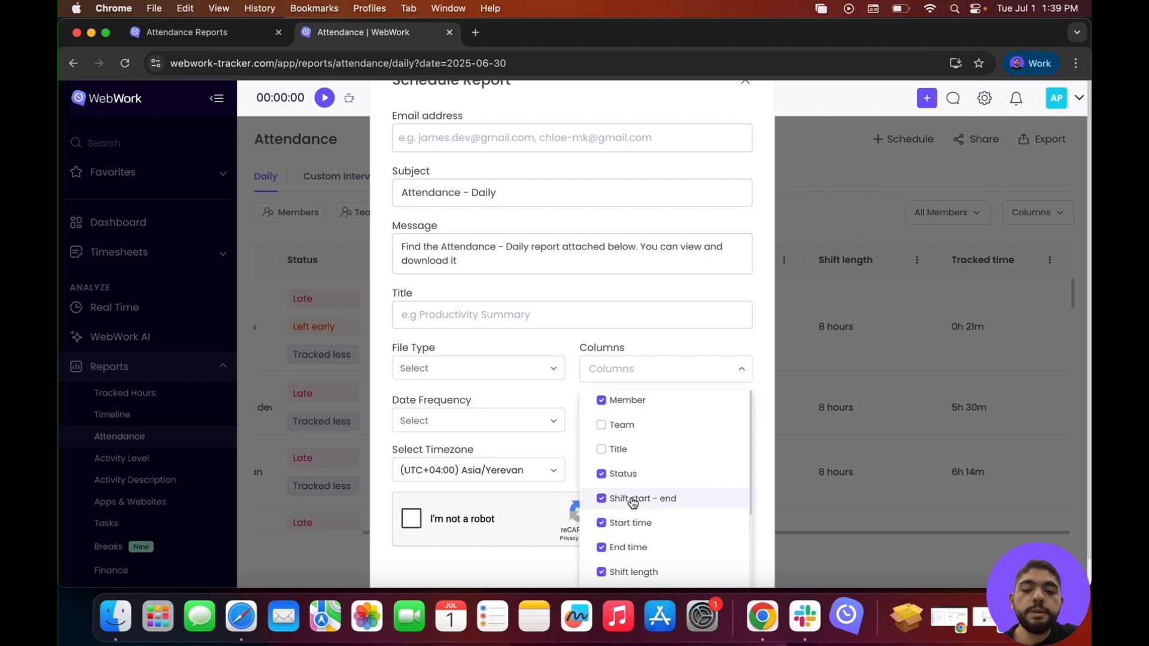
left_click(549, 419)
left_click(549, 418)
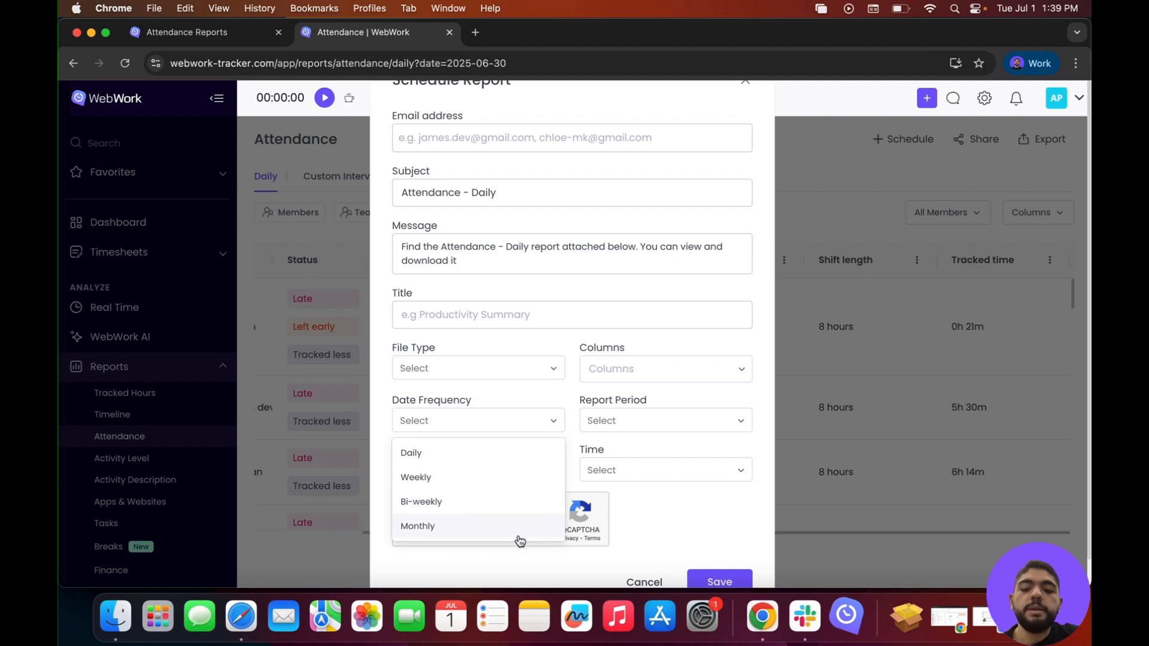
left_click(660, 417)
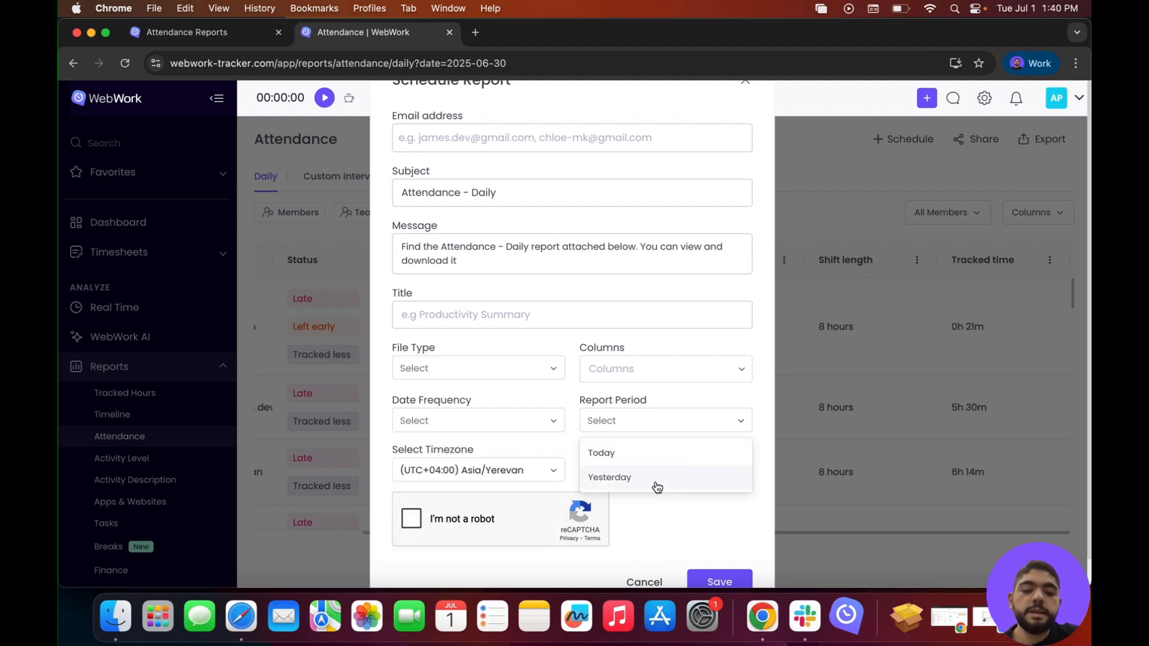
left_click(659, 515)
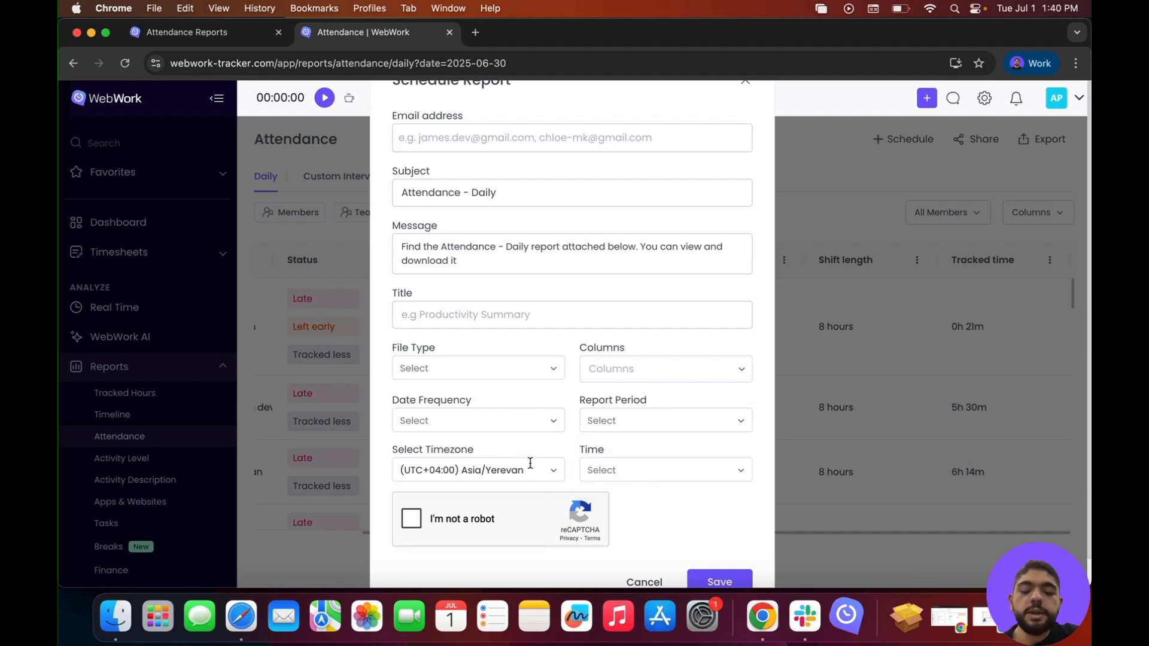
left_click(644, 468)
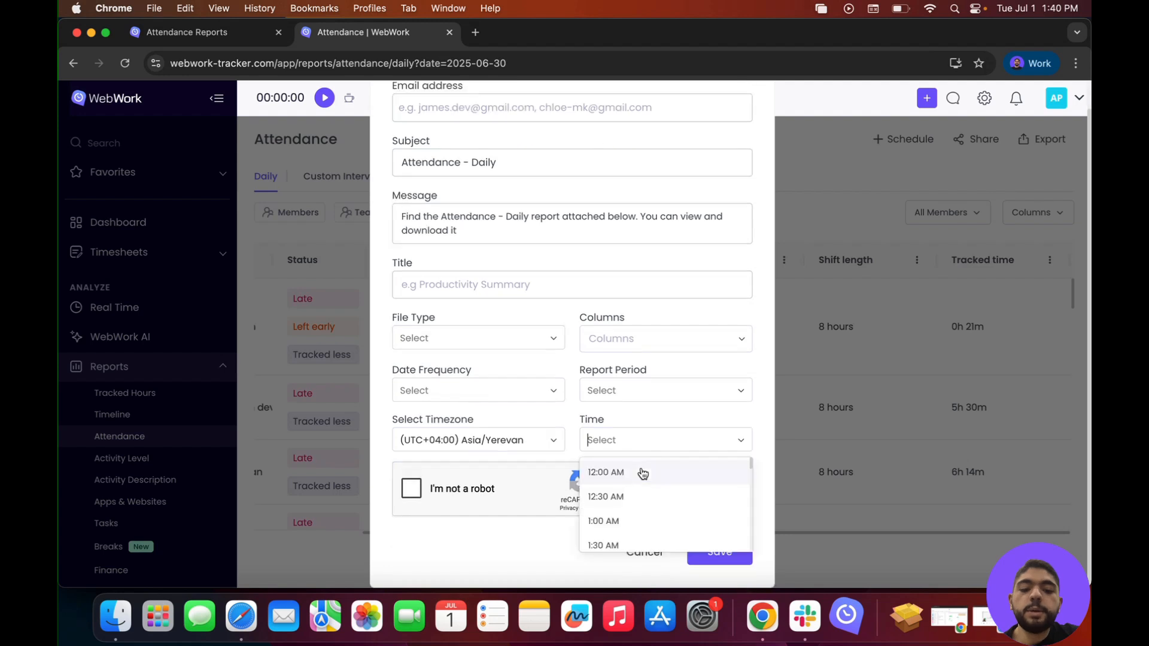
left_click(565, 551)
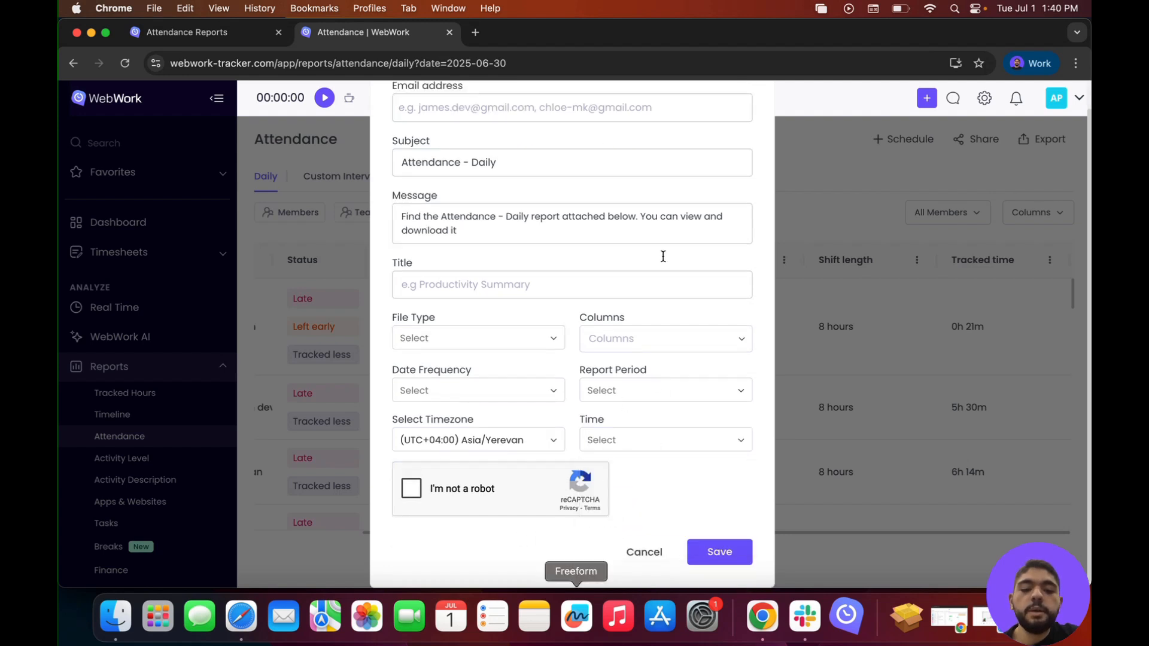